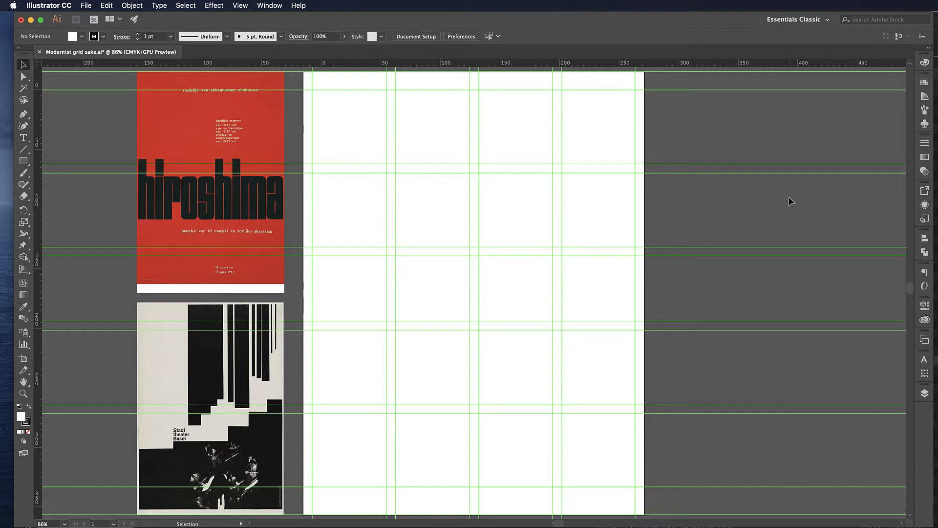
Draw a 62 mm square in the grid's first module and fill it black
{"action": "left_click", "coordinate": [24, 162]}
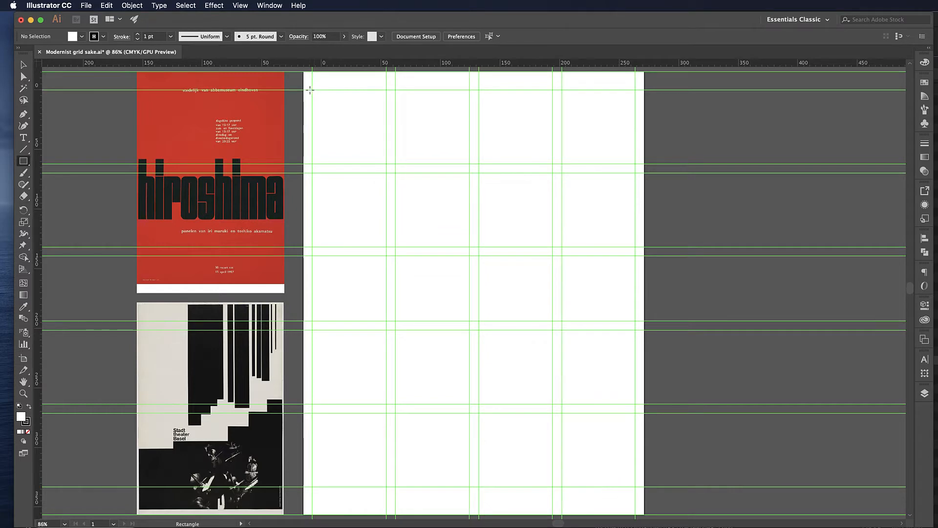
{"action": "left_click_drag", "start_coordinate": [312, 90], "coordinate": [386, 163]}
{"action": "key", "text": "shift+x"}
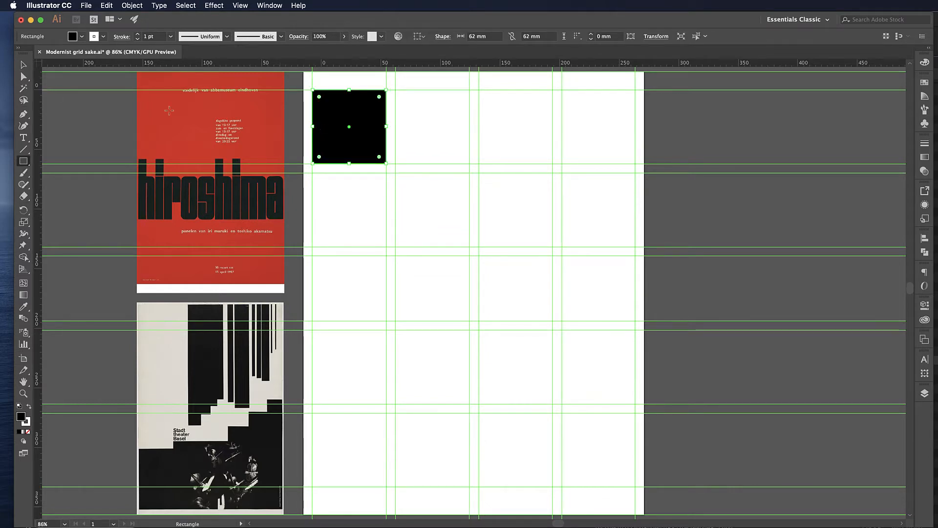
{"action": "left_click", "coordinate": [23, 65]}
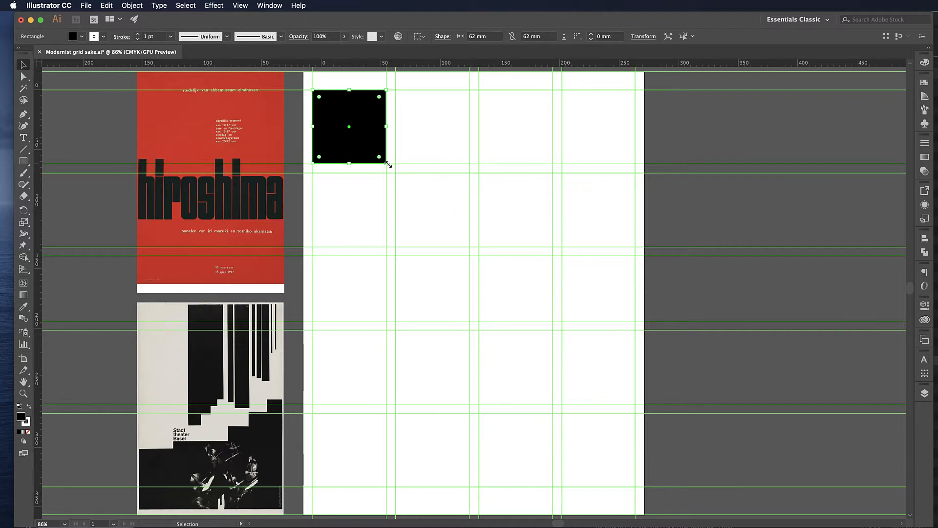
Resize the black shape along the grid modules and move it to the last two columns as a 131.75 mm square
{"action": "left_click_drag", "start_coordinate": [386, 165], "coordinate": [470, 247]}
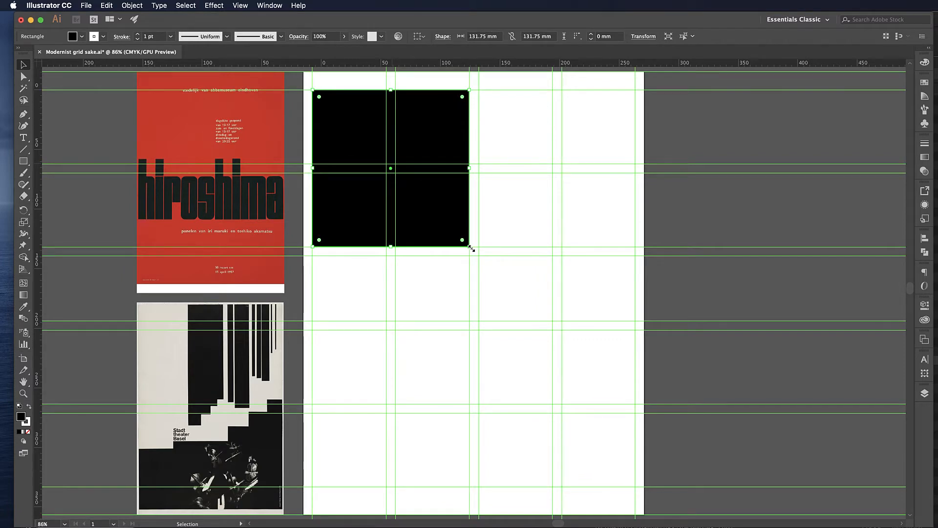
{"action": "left_click_drag", "start_coordinate": [391, 247], "coordinate": [407, 163]}
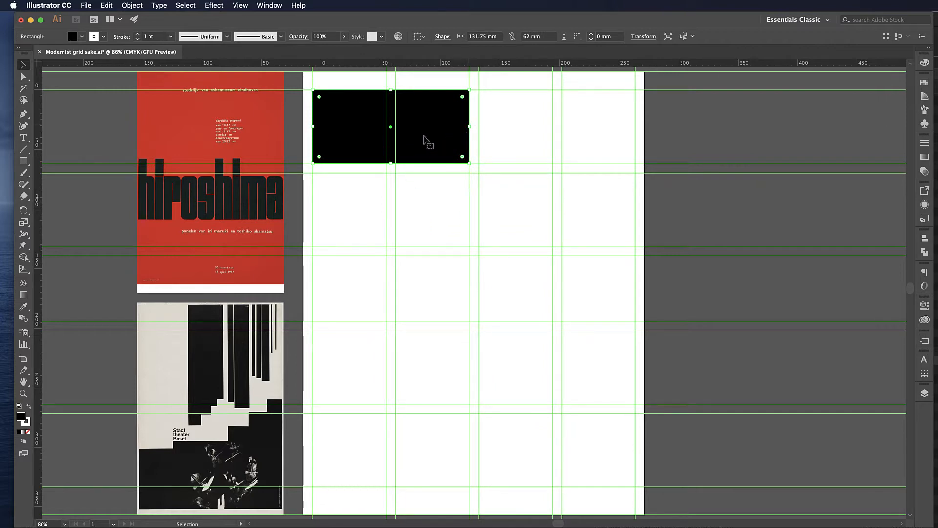
{"action": "left_click_drag", "start_coordinate": [425, 140], "coordinate": [592, 138]}
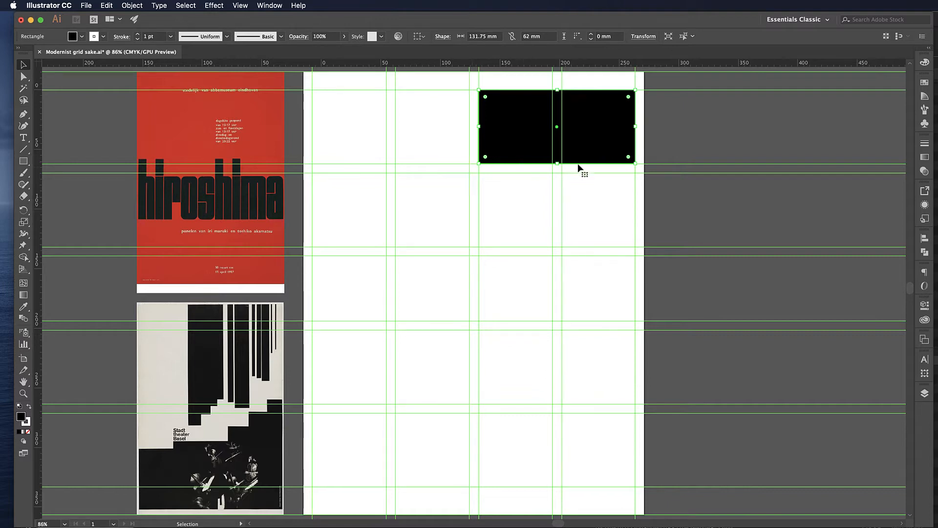
{"action": "left_click_drag", "start_coordinate": [557, 164], "coordinate": [570, 248]}
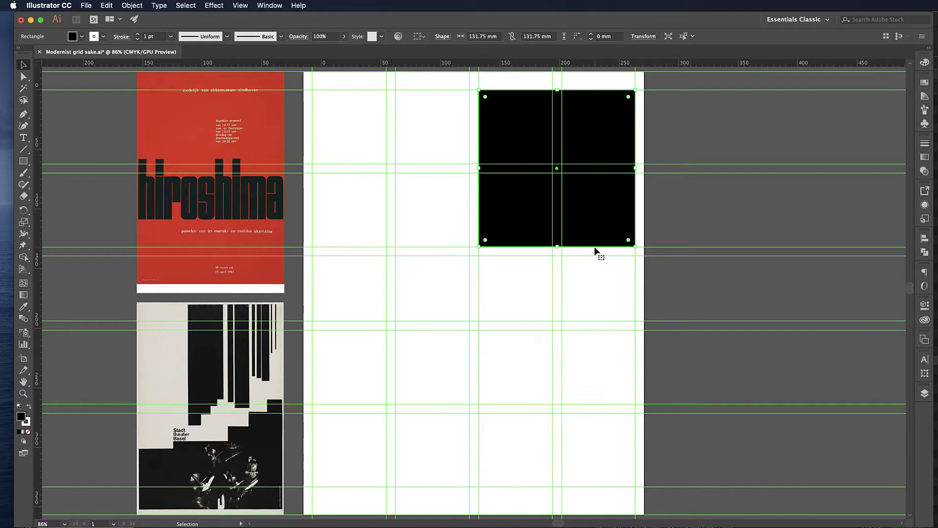
Switch to Finder, examine the modernist example posters from 001 onward, and return to Illustrator
{"action": "key", "text": "super+Tab"}
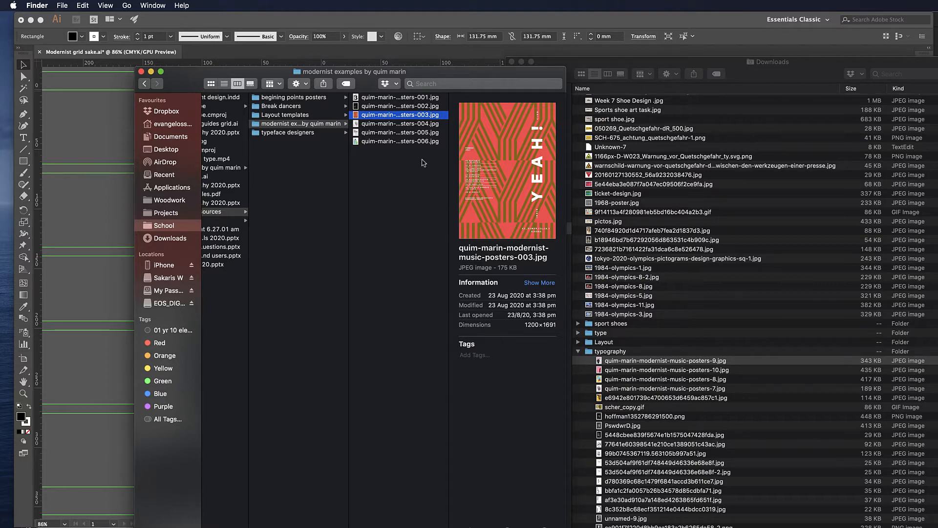
{"action": "left_click", "coordinate": [410, 100]}
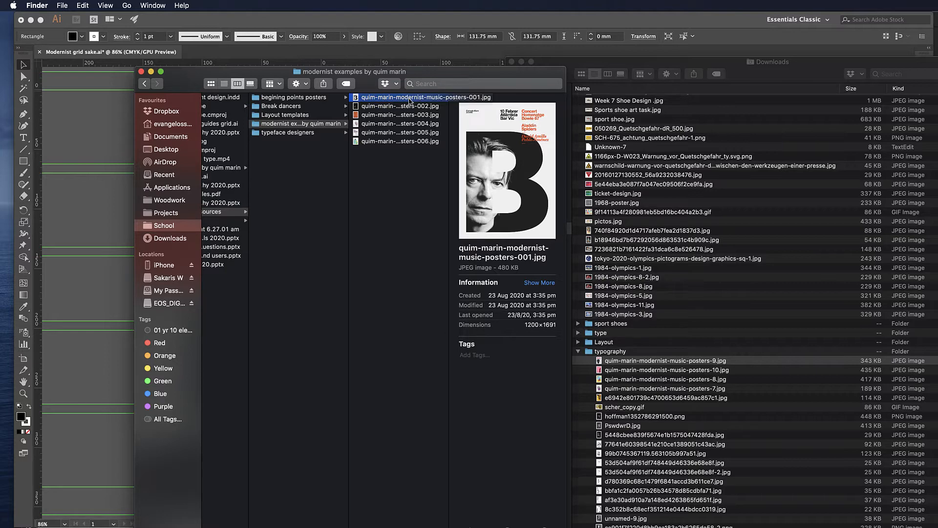
{"action": "key", "text": "Down"}
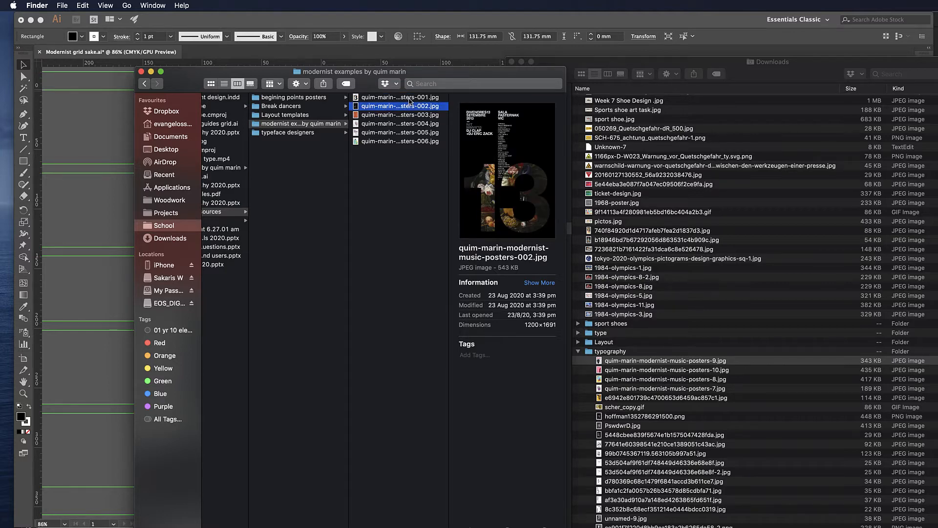
{"action": "key", "text": "Down"}
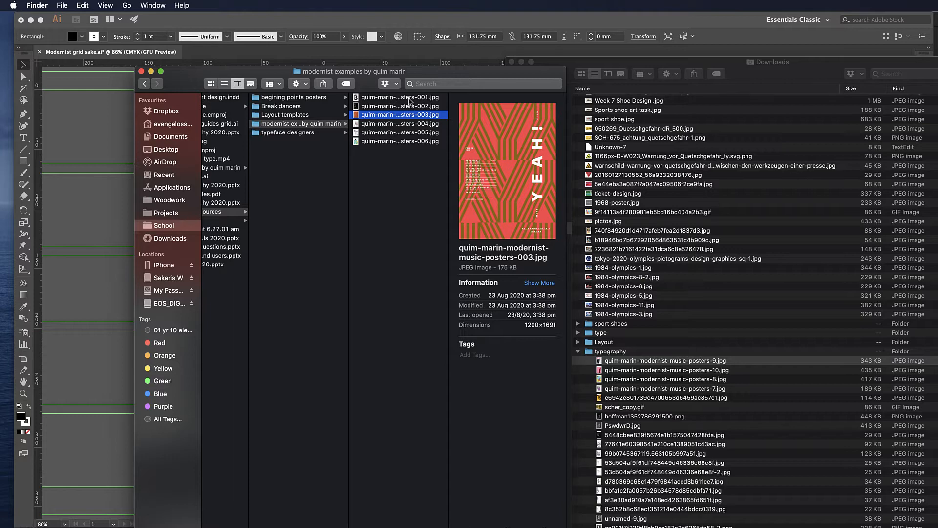
{"action": "key", "text": "Down"}
{"action": "key", "text": "super+Tab"}
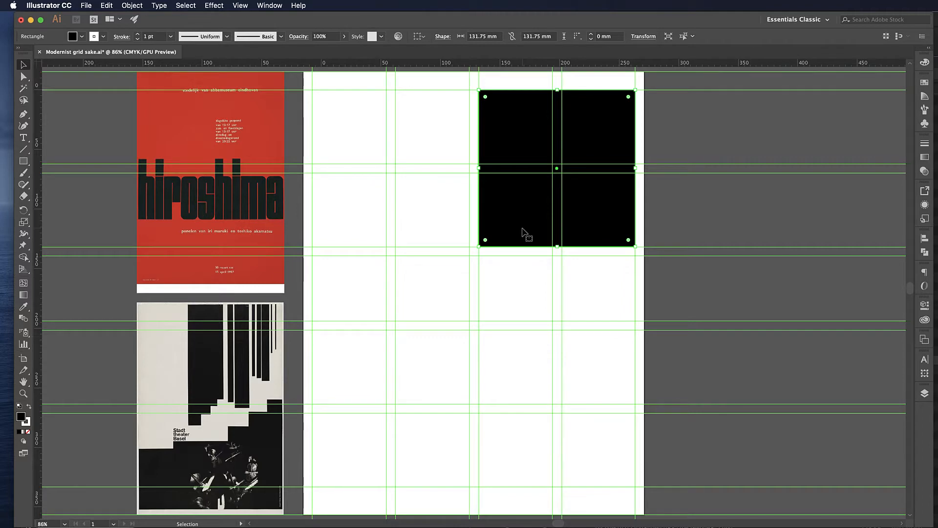
Delete the black square and draw five overlapping black rectangles that rise in steps toward the right over the lower grid
{"action": "key", "text": "Delete"}
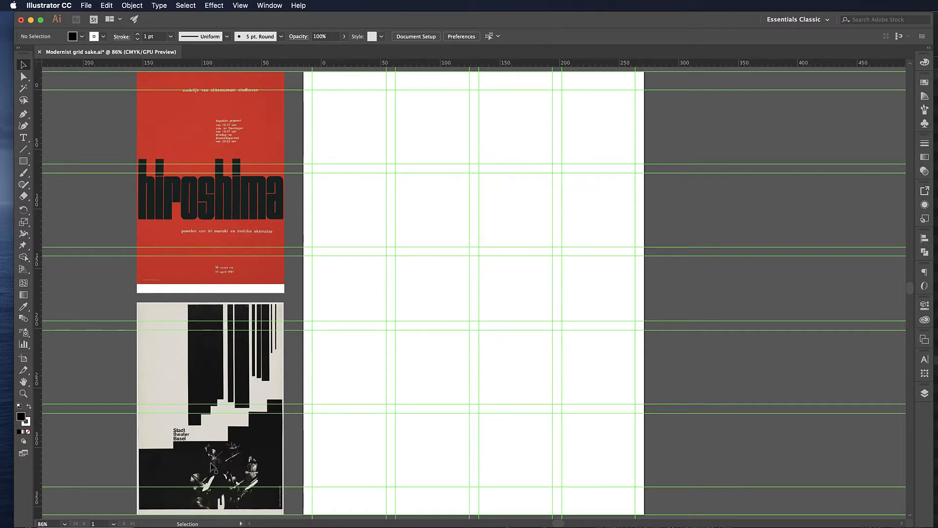
{"action": "key", "text": "m"}
{"action": "left_click_drag", "start_coordinate": [312, 413], "coordinate": [469, 486]}
{"action": "left_click_drag", "start_coordinate": [396, 367], "coordinate": [616, 487]}
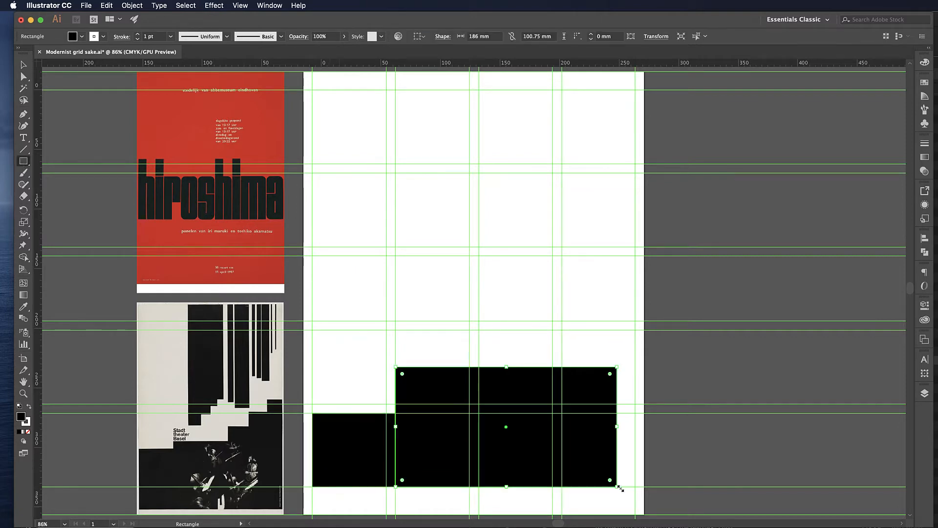
{"action": "left_click_drag", "start_coordinate": [469, 330], "coordinate": [617, 376]}
{"action": "left_click_drag", "start_coordinate": [515, 302], "coordinate": [617, 330]}
{"action": "left_click_drag", "start_coordinate": [566, 302], "coordinate": [566, 293]}
{"action": "left_click_drag", "start_coordinate": [580, 274], "coordinate": [617, 294]}
Stretch the fourth rectangle down to overlap the one below, and extend the fifth to the bottom guide and right margin
{"action": "key", "text": "v"}
{"action": "left_click_drag", "start_coordinate": [566, 330], "coordinate": [566, 338]}
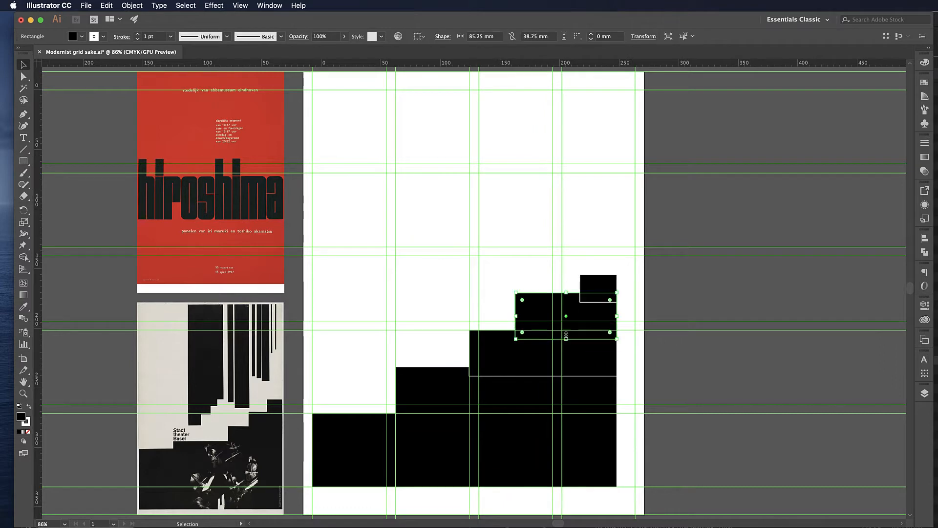
{"action": "left_click_drag", "start_coordinate": [599, 293], "coordinate": [599, 486]}
{"action": "left_click_drag", "start_coordinate": [617, 380], "coordinate": [636, 379]}
Select all five staircase rectangles together and hide the guides
{"action": "left_click", "coordinate": [353, 450], "text": "shift"}
{"action": "left_click", "coordinate": [545, 312], "text": "shift"}
{"action": "left_click", "coordinate": [619, 291], "text": "shift"}
{"action": "key", "text": "super+semicolon"}
{"action": "left_click", "coordinate": [604, 316], "text": "shift"}
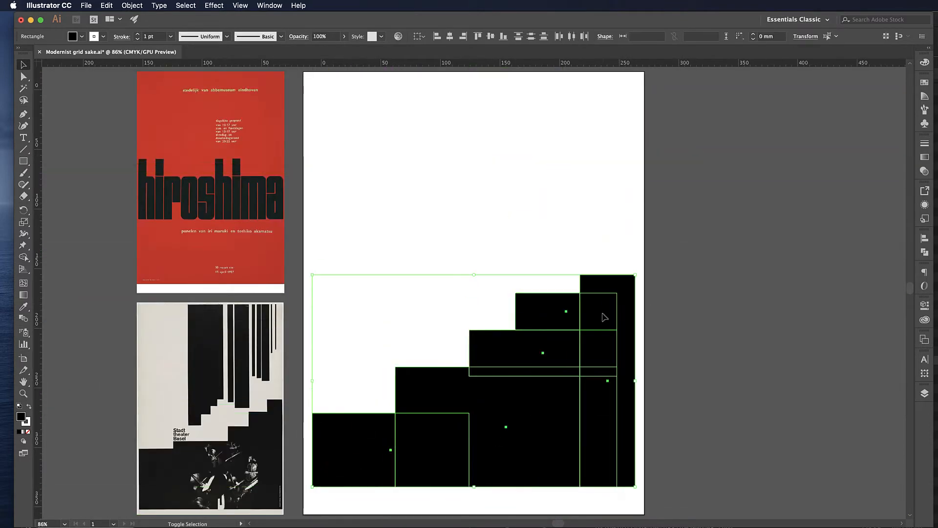
Remove the stroke from the rectangles and merge them into one staircase shape with the Shape Builder tool
{"action": "left_click", "coordinate": [27, 422]}
{"action": "left_click", "coordinate": [28, 432]}
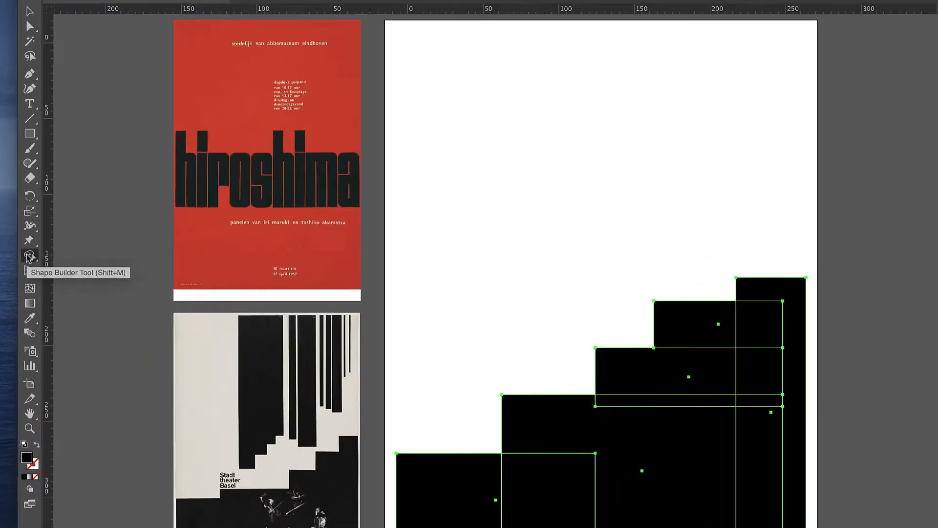
{"action": "left_click", "coordinate": [43, 253]}
{"action": "mouse_move", "coordinate": [356, 444]}
{"action": "left_mouse_down"}
{"action": "mouse_move", "coordinate": [461, 439]}
{"action": "mouse_move", "coordinate": [511, 413]}
{"action": "mouse_move", "coordinate": [518, 377]}
{"action": "mouse_move", "coordinate": [600, 283]}
{"action": "mouse_move", "coordinate": [601, 431]}
{"action": "left_mouse_up"}
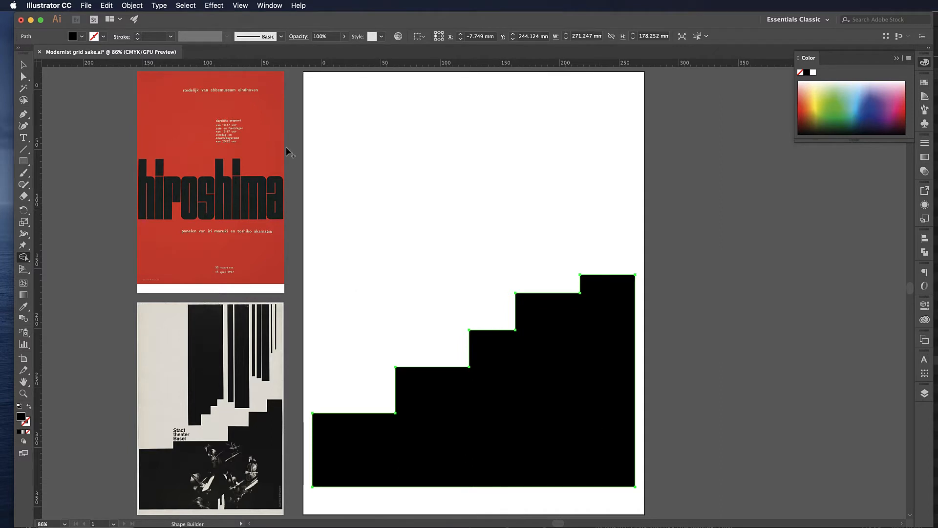
Place a duplicate of the staircase shape on the pasteboard to the right of the artboard
{"action": "left_click", "coordinate": [23, 65]}
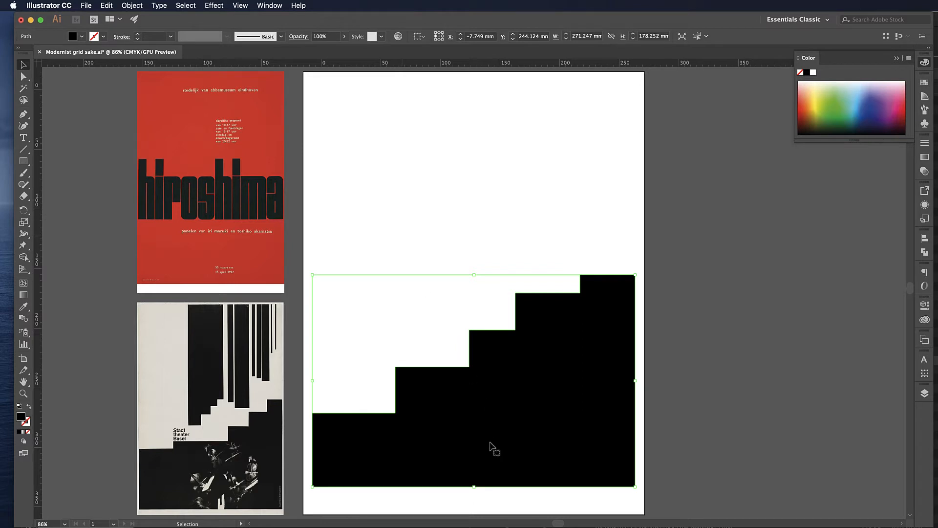
{"action": "left_click_drag", "start_coordinate": [490, 442], "coordinate": [855, 457]}
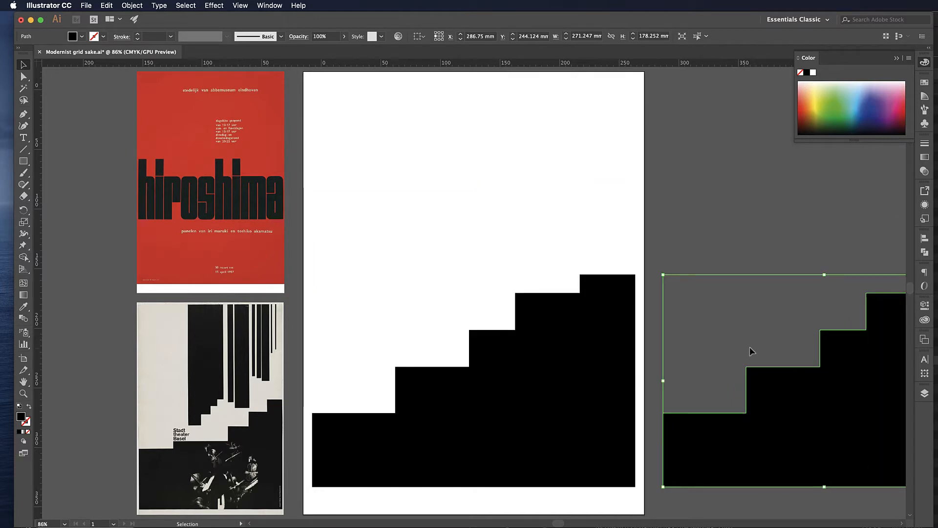
{"action": "left_click", "coordinate": [576, 370]}
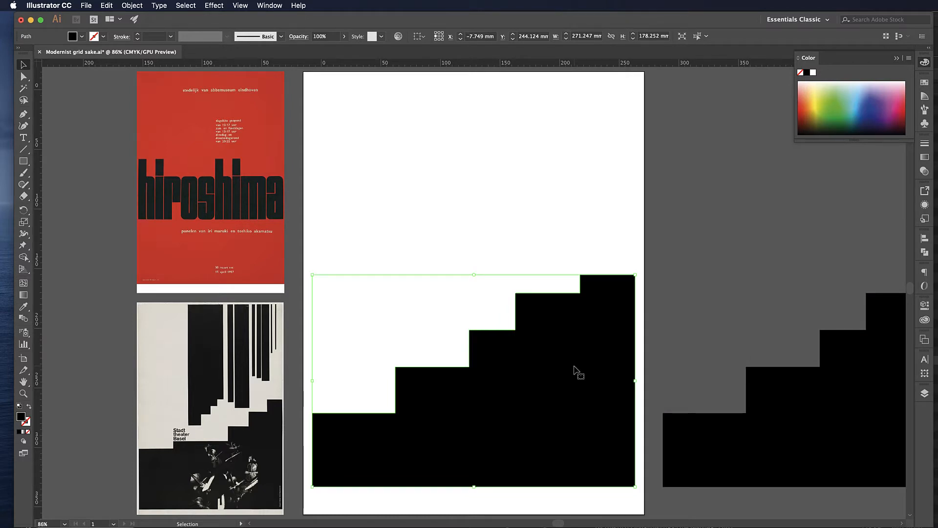
Close the portrait preview and place the image Adrian frutiger 2 from the typeface designers folder into the poster document
{"action": "left_click", "coordinate": [595, 211]}
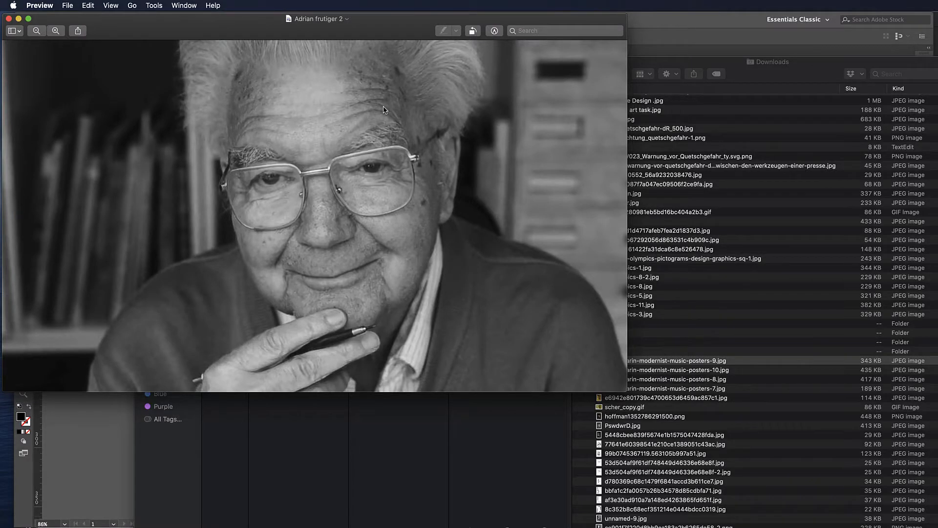
{"action": "key", "text": "super+q"}
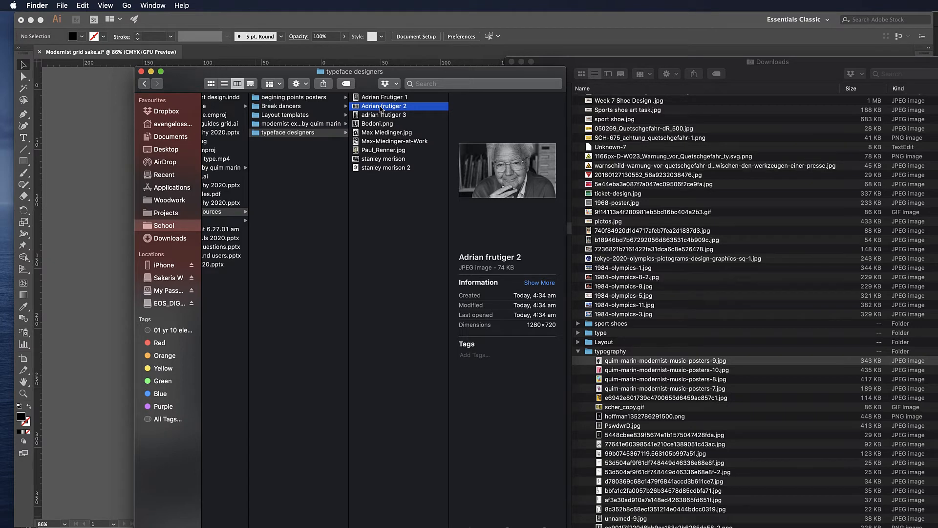
{"action": "left_click_drag", "start_coordinate": [381, 108], "coordinate": [428, 338]}
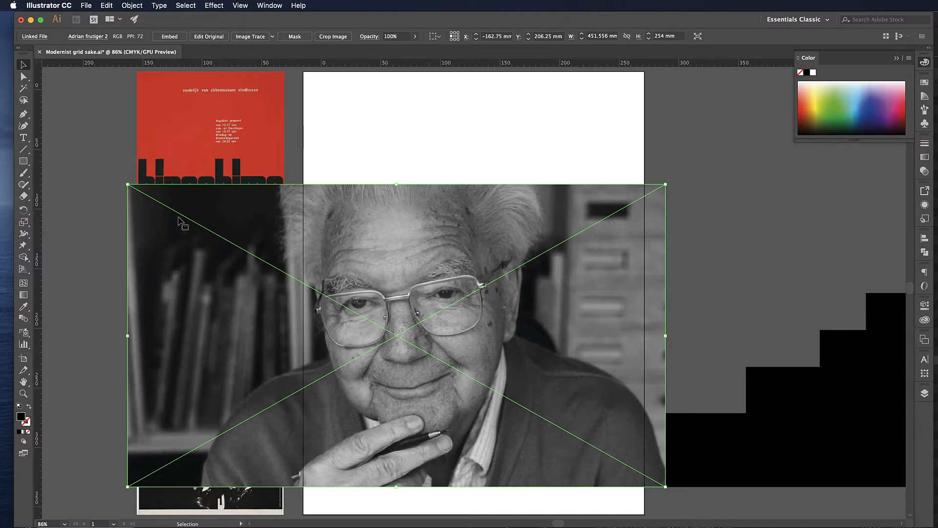
Scale the portrait to about 333 mm wide and position it over the staircase shape
{"action": "left_click_drag", "start_coordinate": [127, 184], "coordinate": [343, 306]}
{"action": "left_click_drag", "start_coordinate": [429, 350], "coordinate": [400, 359]}
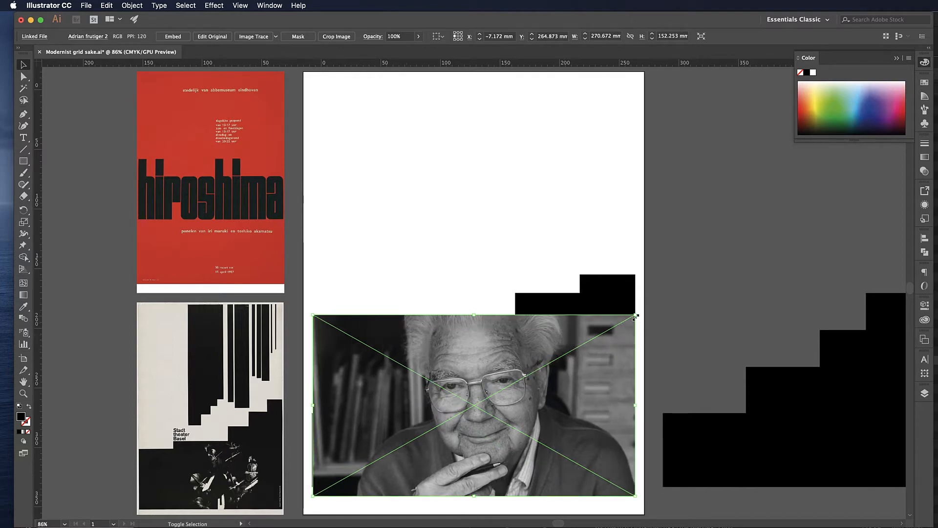
{"action": "left_click_drag", "start_coordinate": [635, 317], "coordinate": [707, 249]}
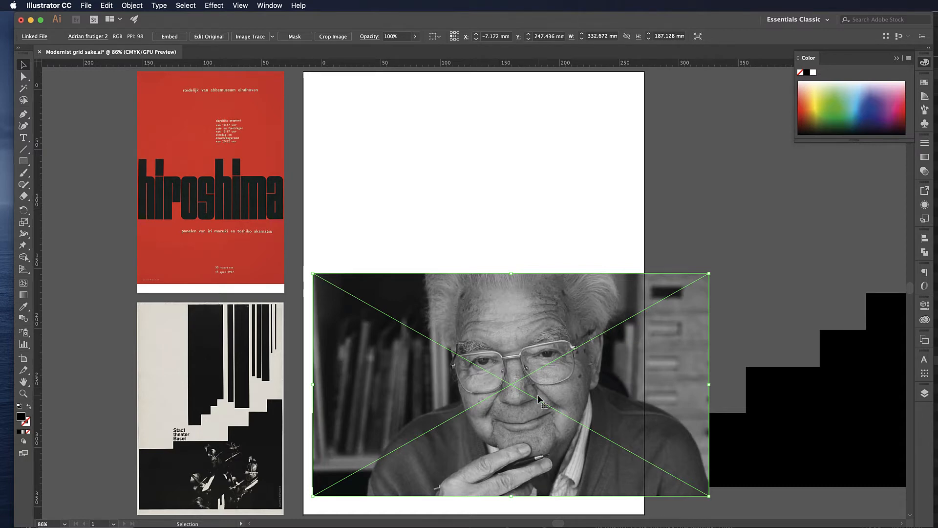
Send the portrait behind the staircase shape and clip it to that shape with a clipping mask
{"action": "key", "text": "a"}
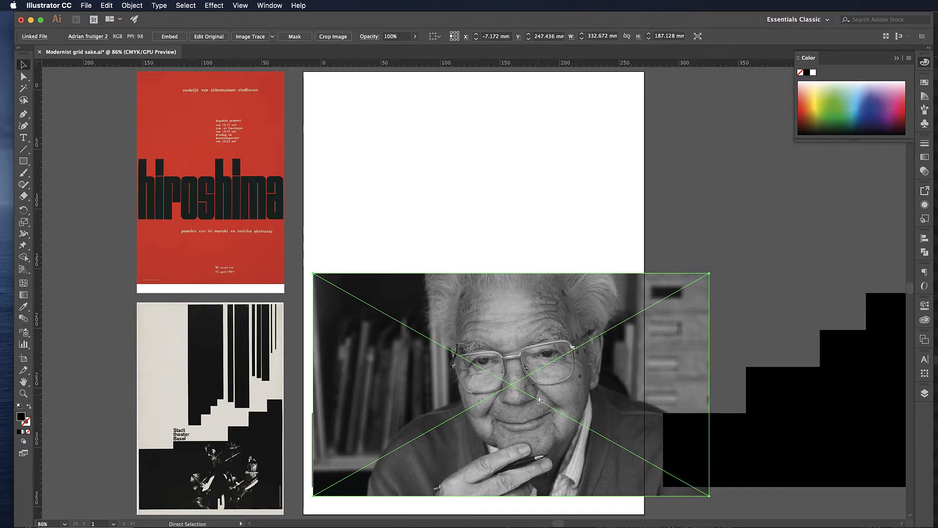
{"action": "key", "text": "v"}
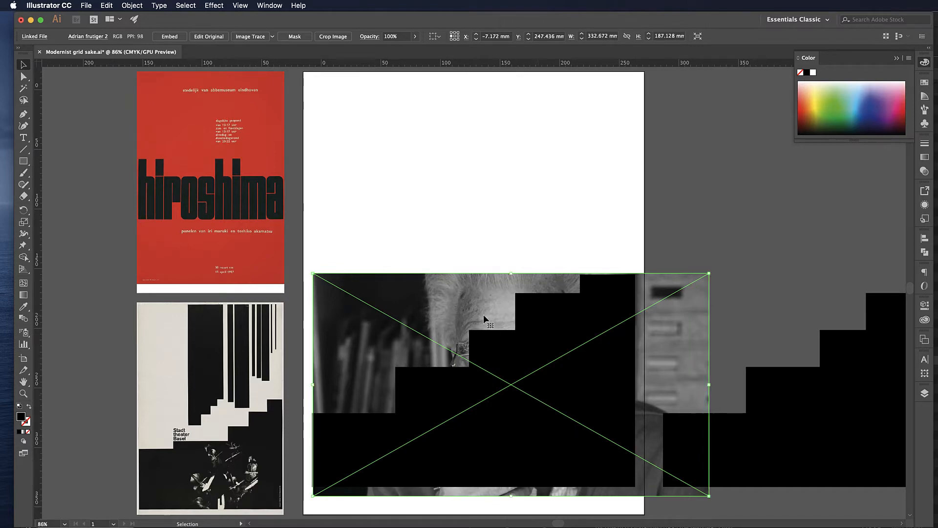
{"action": "left_click", "coordinate": [528, 442], "text": "shift"}
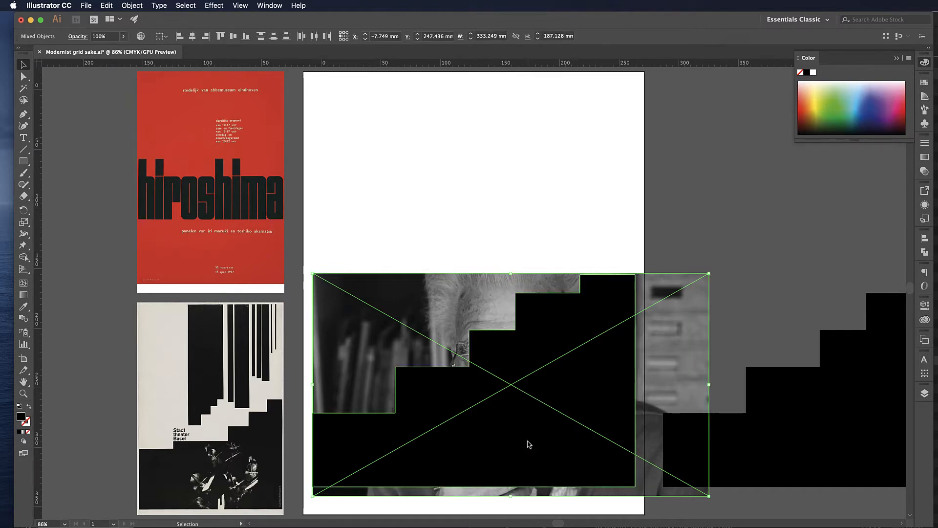
{"action": "right_click", "coordinate": [528, 443]}
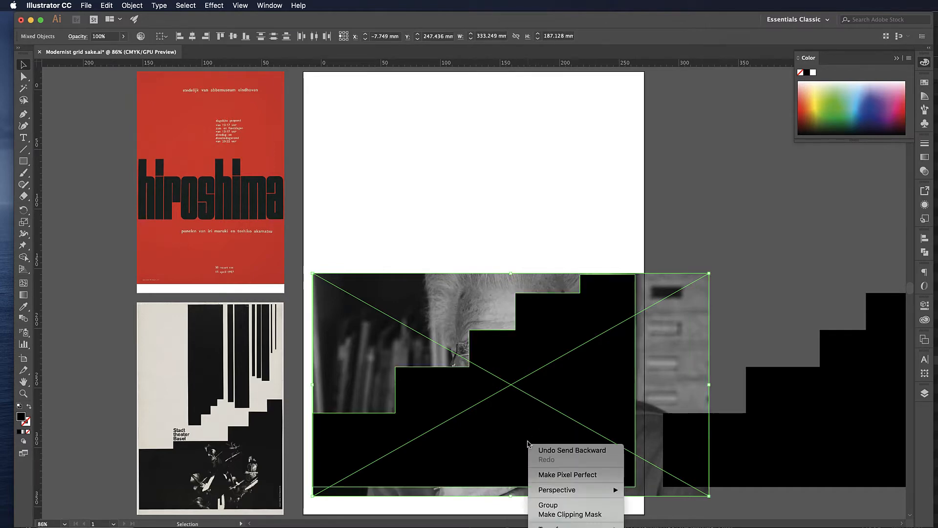
{"action": "left_click", "coordinate": [579, 514]}
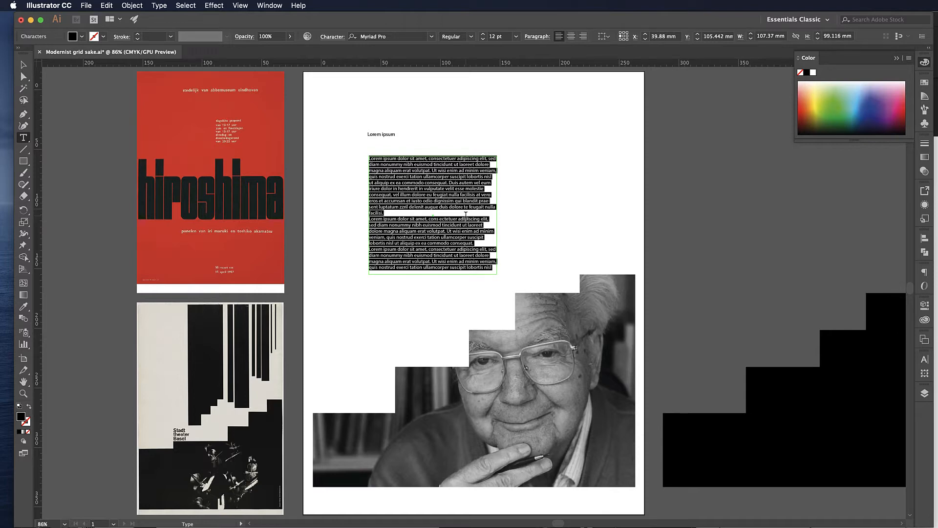
Undo the placeholder paragraph's text frame above the portrait
{"action": "key", "text": "BackSpace"}
{"action": "key", "text": "ctrl+z"}
{"action": "key", "text": "ctrl+z"}
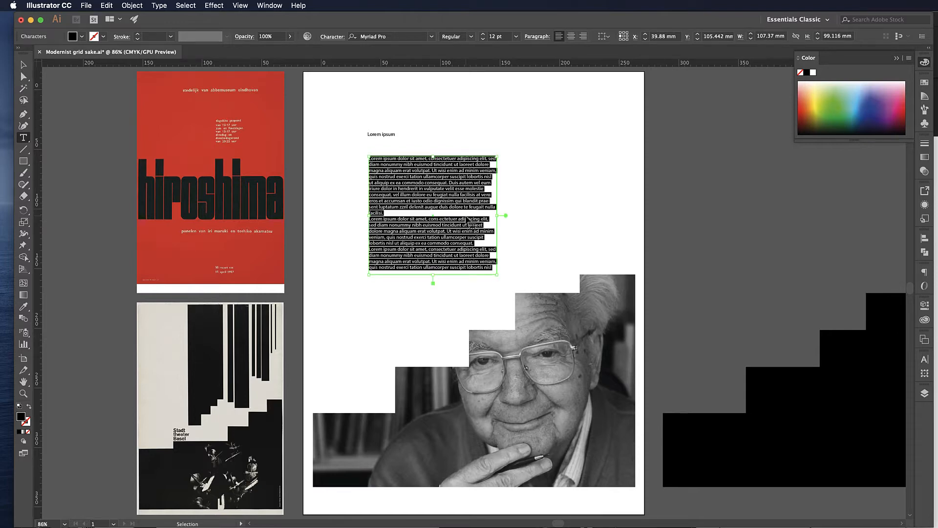
Add a "Lorem ipsum" point text line above the portrait and set its font size to 72 pt
{"action": "left_click", "coordinate": [402, 183]}
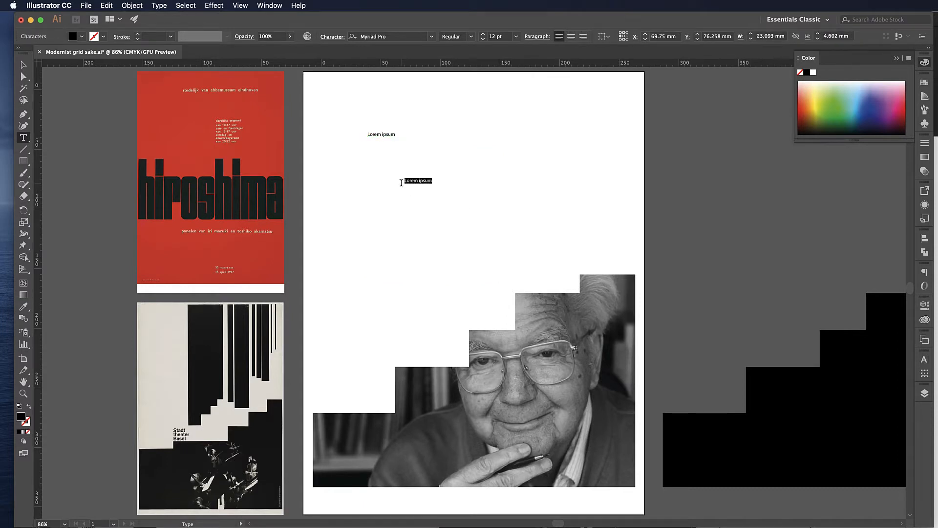
{"action": "left_click", "coordinate": [516, 38]}
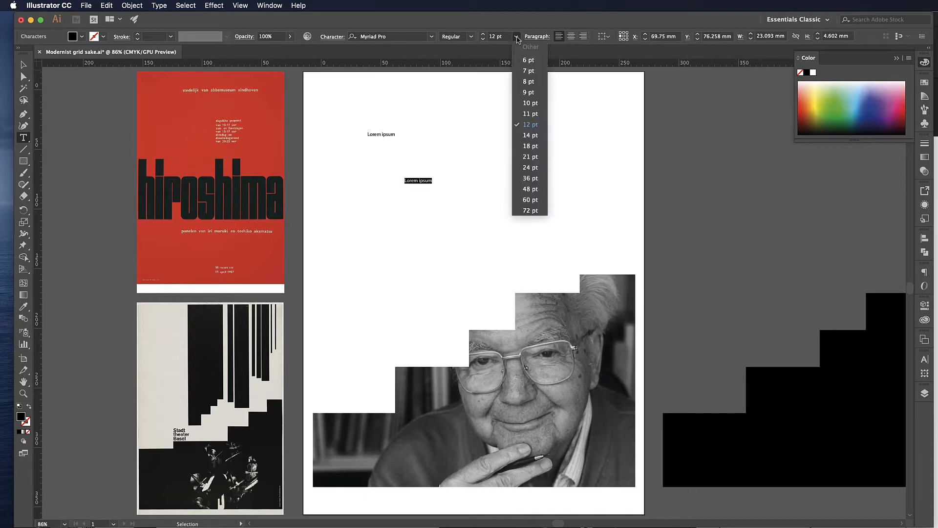
{"action": "left_click", "coordinate": [531, 210]}
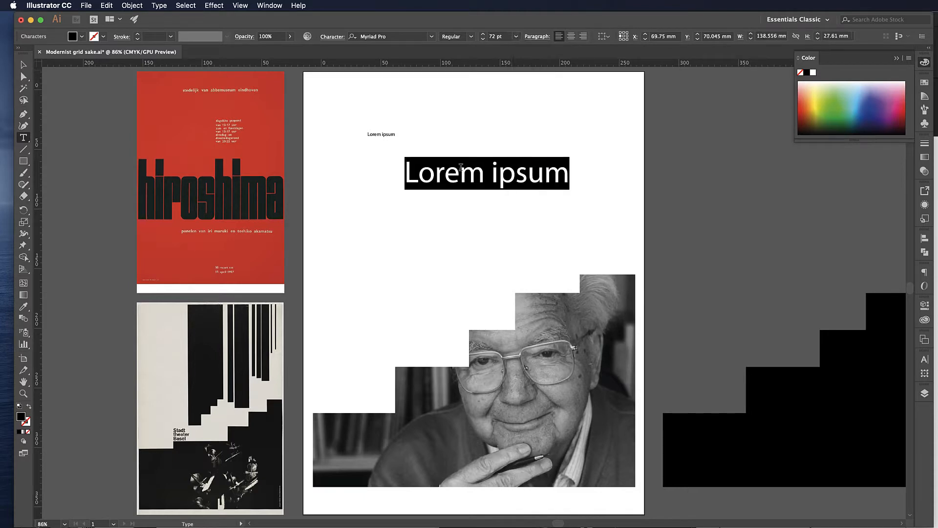
Move the large "Lorem ipsum" line to the artboard's left edge and set its font to Avenir
{"action": "left_click", "coordinate": [23, 64]}
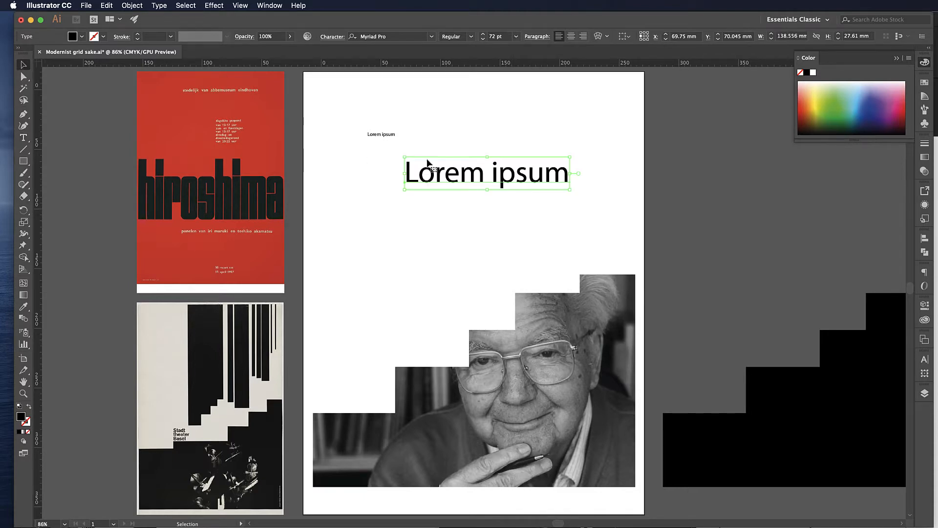
{"action": "left_click_drag", "start_coordinate": [502, 172], "coordinate": [399, 228]}
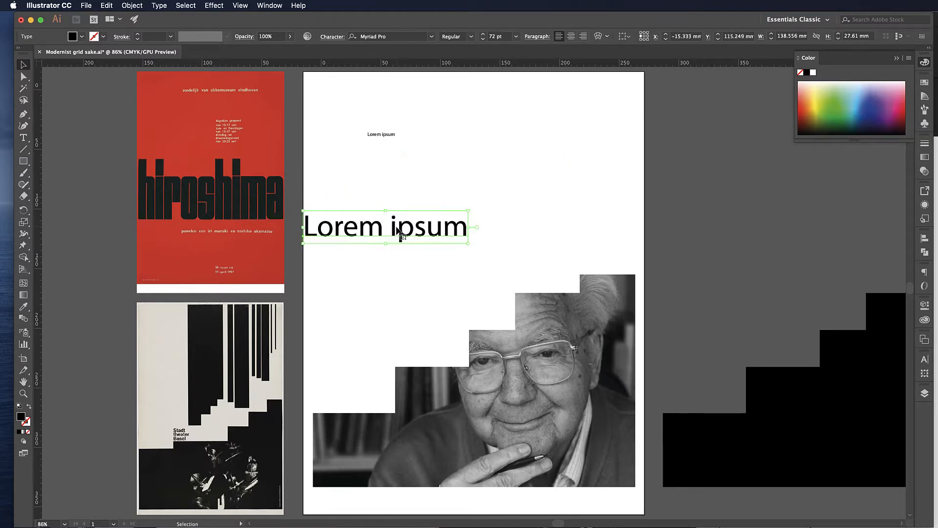
{"action": "triple_click", "coordinate": [399, 229]}
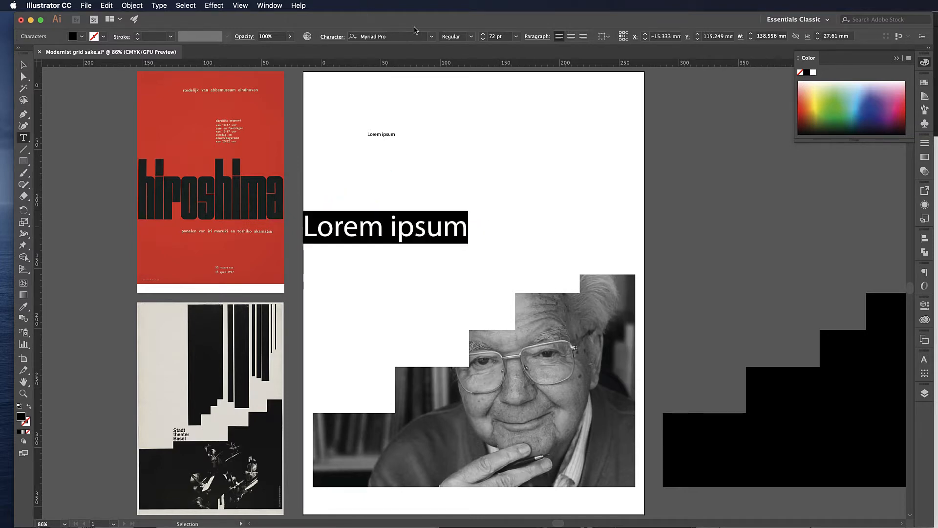
{"action": "left_click", "coordinate": [428, 36]}
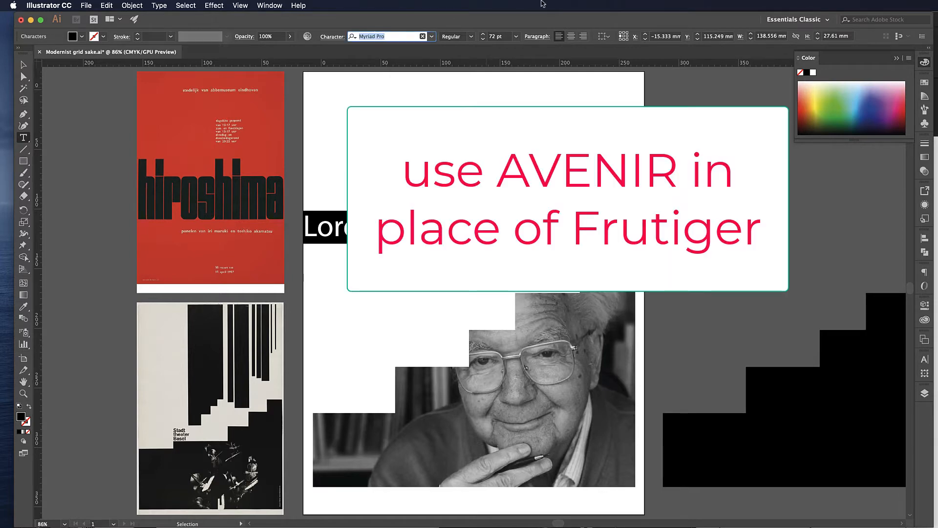
{"action": "left_click", "coordinate": [432, 36]}
{"action": "scroll", "coordinate": [464, 195], "scroll_direction": "up", "scroll_amount": 5}
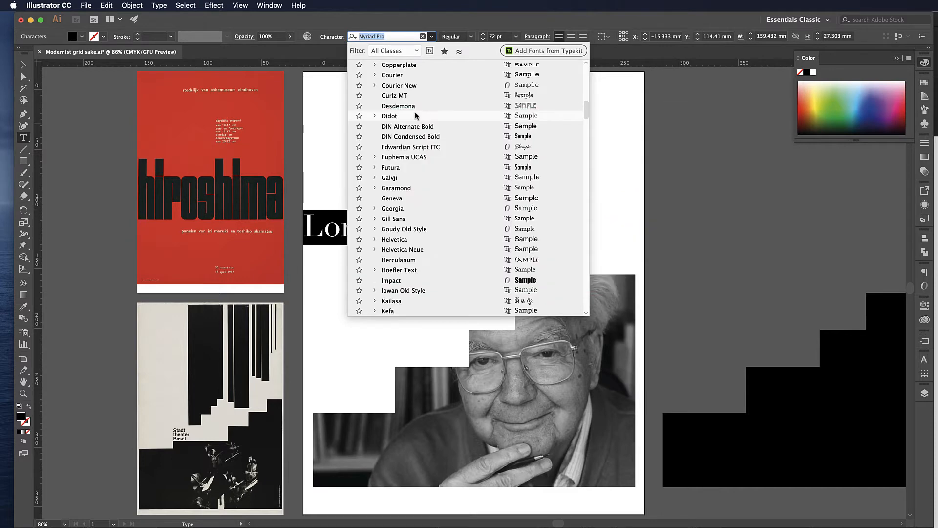
{"action": "scroll", "coordinate": [416, 116], "scroll_direction": "up", "scroll_amount": 3}
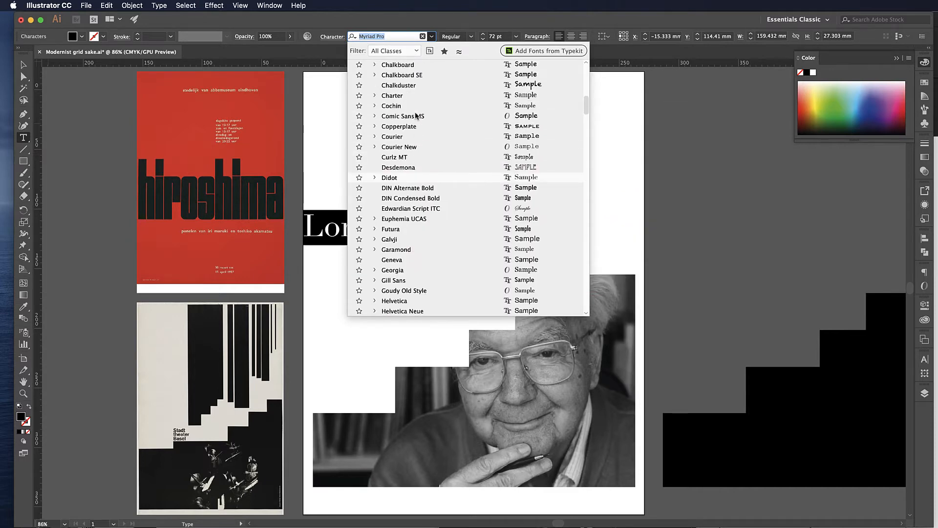
{"action": "scroll", "coordinate": [416, 116], "scroll_direction": "up", "scroll_amount": 3}
{"action": "scroll", "coordinate": [416, 116], "scroll_direction": "up", "scroll_amount": 5}
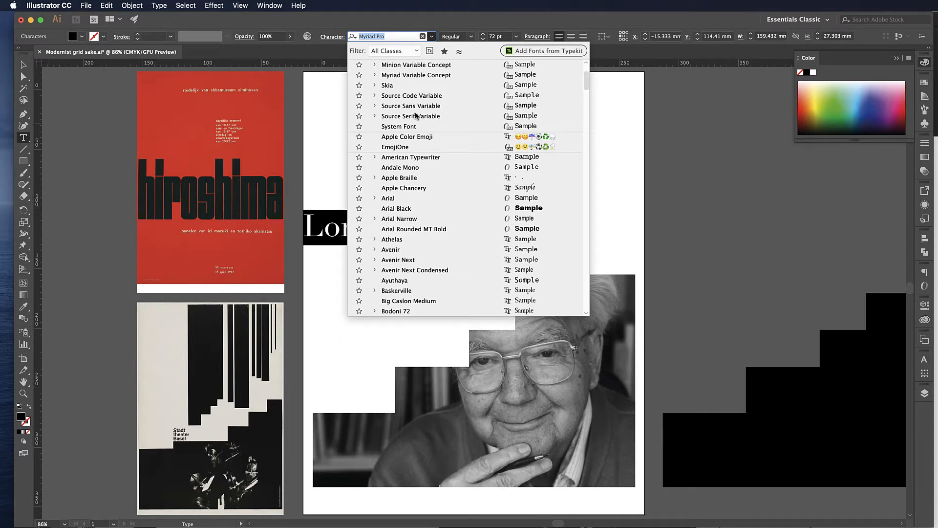
{"action": "left_click", "coordinate": [401, 249]}
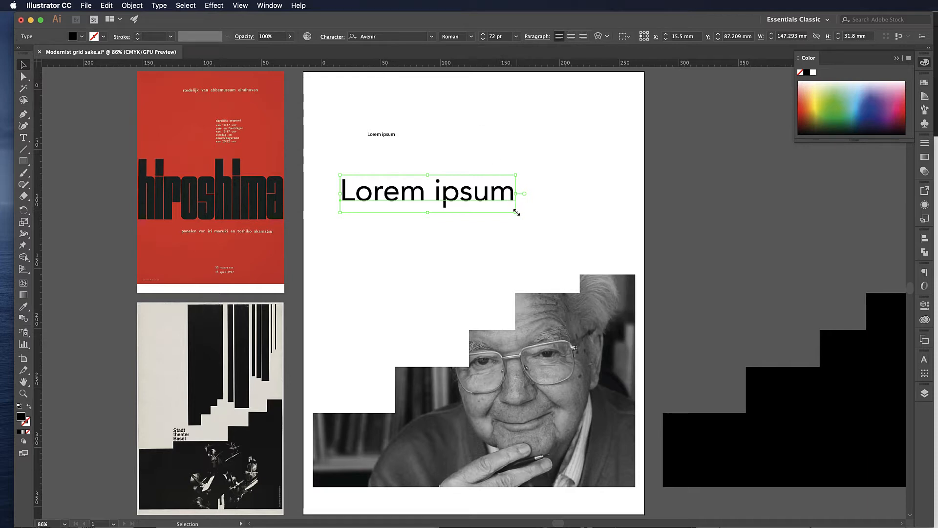
Set the font size of the large "Lorem ipsum" line to 200 pt
{"action": "left_click", "coordinate": [516, 37]}
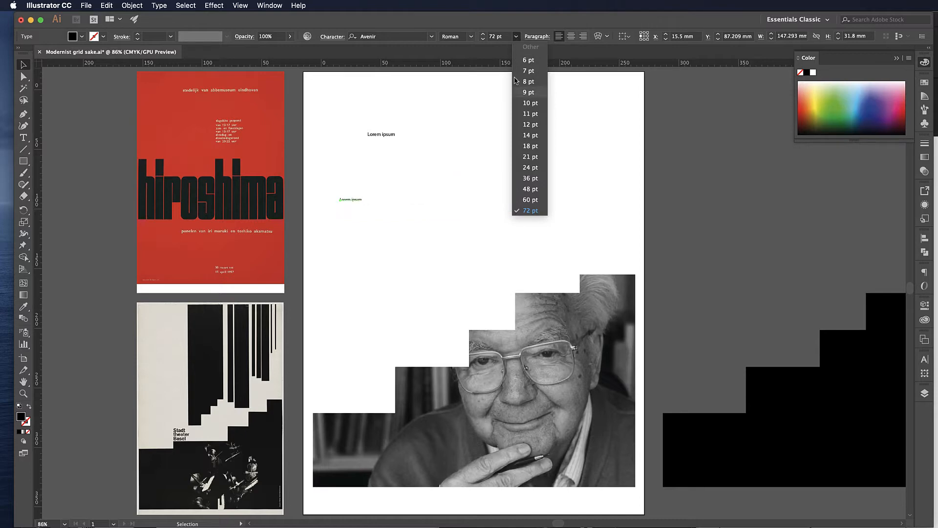
{"action": "left_click", "coordinate": [531, 211]}
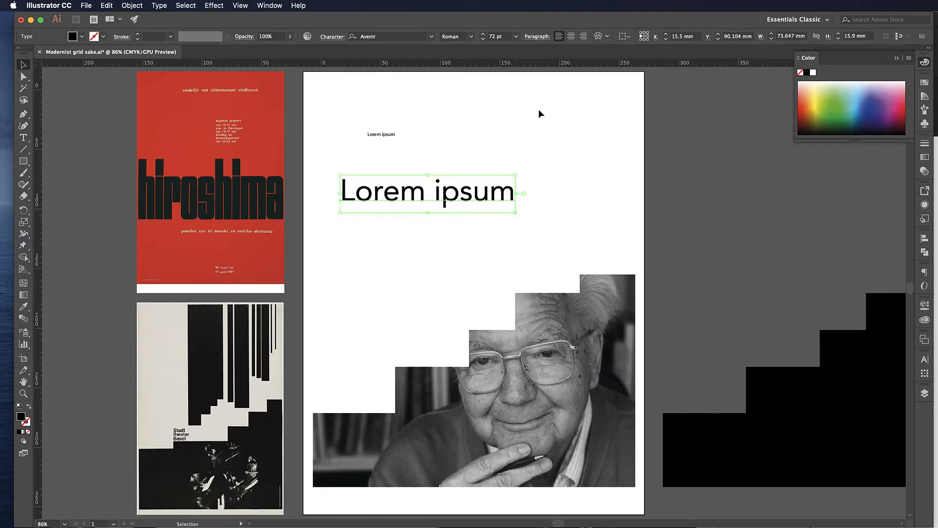
{"action": "double_click", "coordinate": [492, 37]}
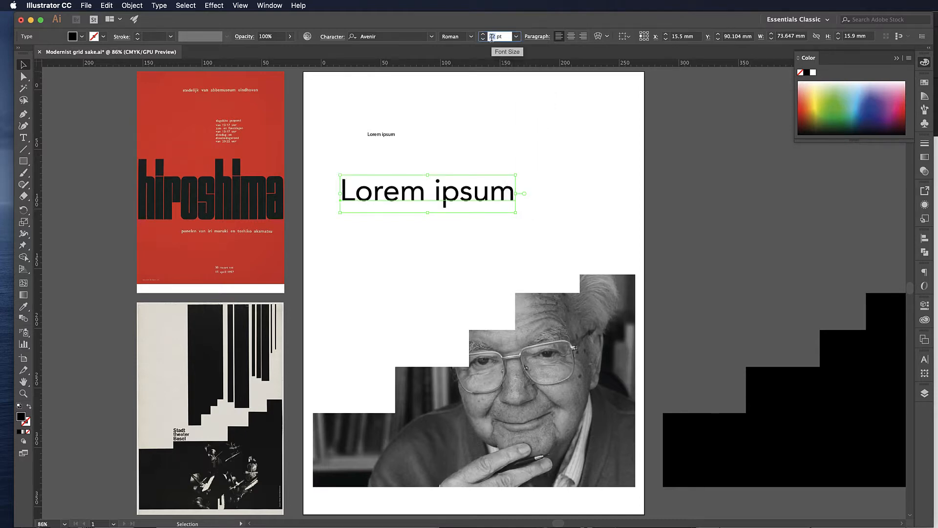
{"action": "type", "text": "200"}
{"action": "key", "text": "Return"}
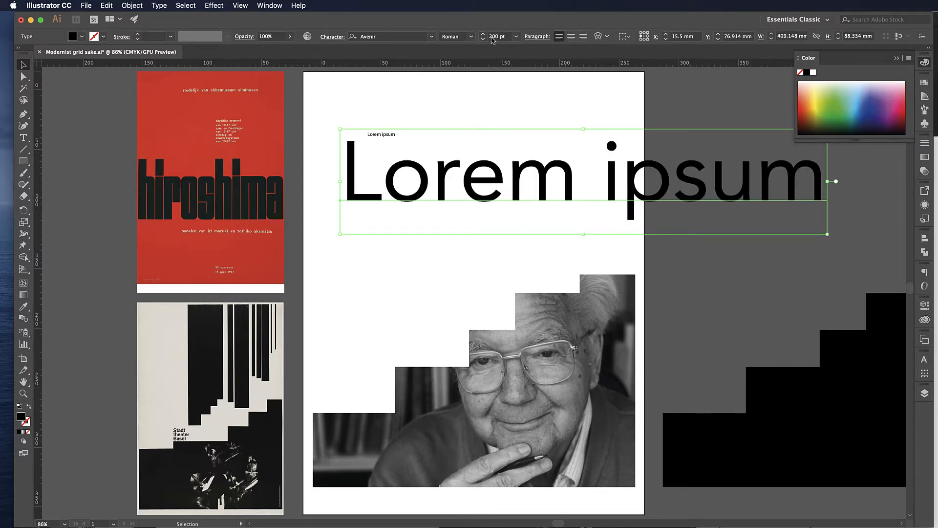
Replace the large placeholder text with the word "Avenir"
{"action": "double_click", "coordinate": [448, 182]}
{"action": "key", "text": "super+a"}
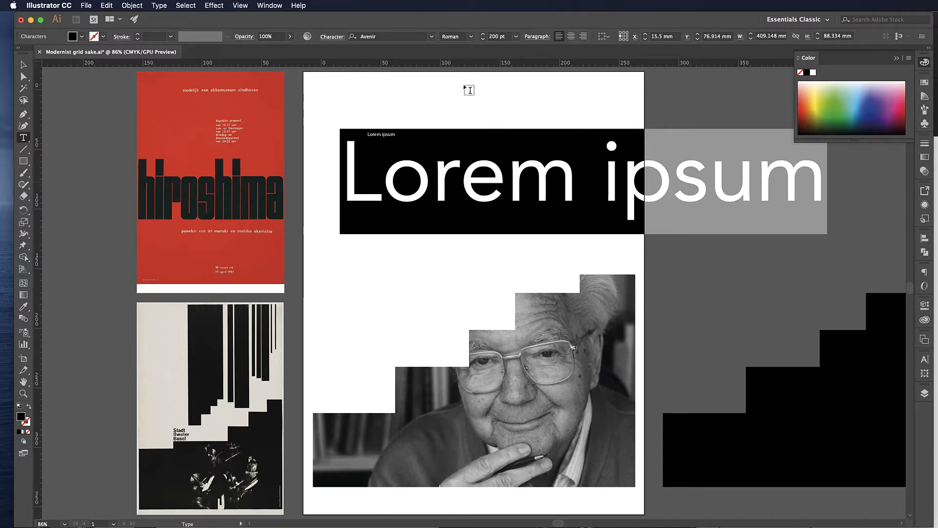
{"action": "type", "text": "Avenir"}
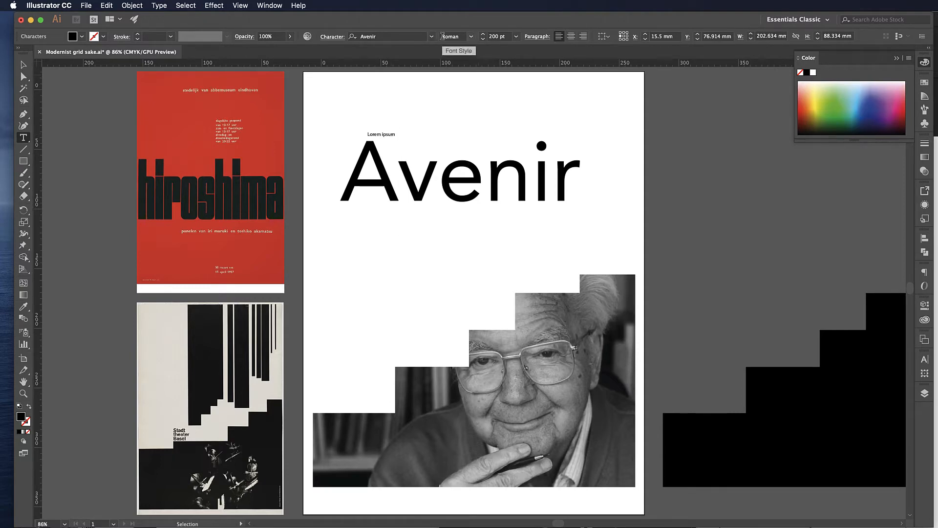
Set the font style of the "Avenir" title to Black
{"action": "left_click", "coordinate": [472, 37]}
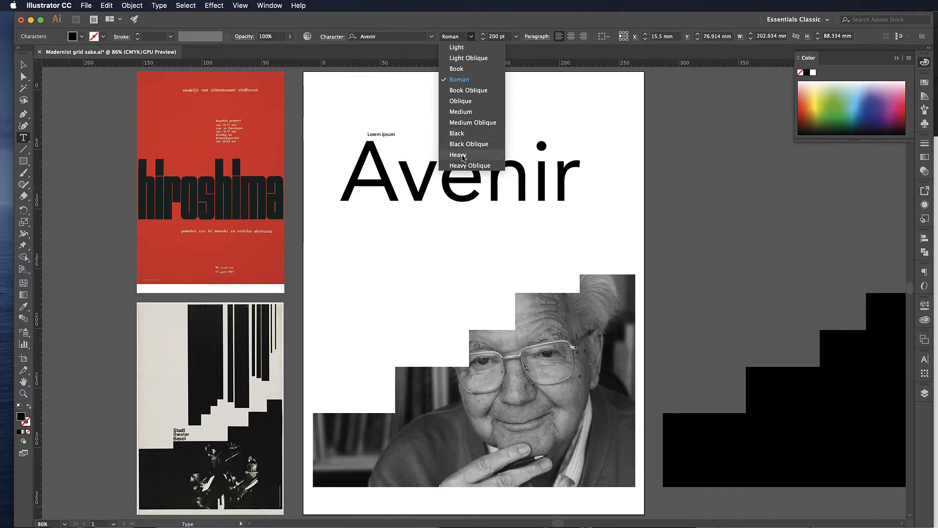
{"action": "key", "text": "Escape"}
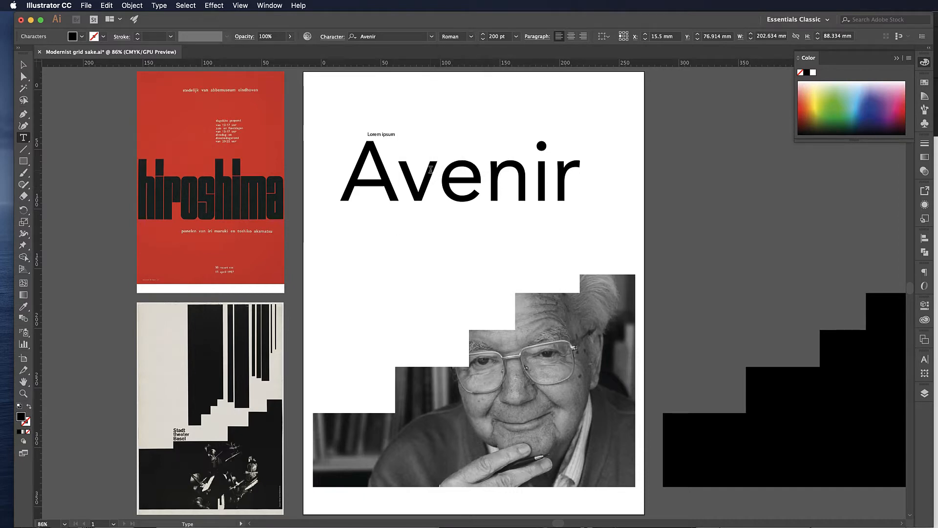
{"action": "double_click", "coordinate": [430, 169]}
{"action": "left_click", "coordinate": [469, 37]}
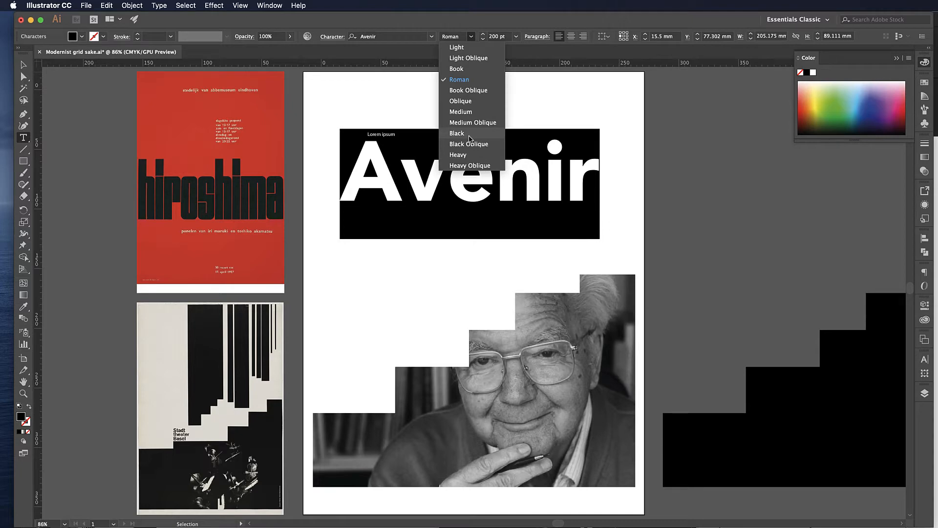
{"action": "left_click", "coordinate": [471, 138]}
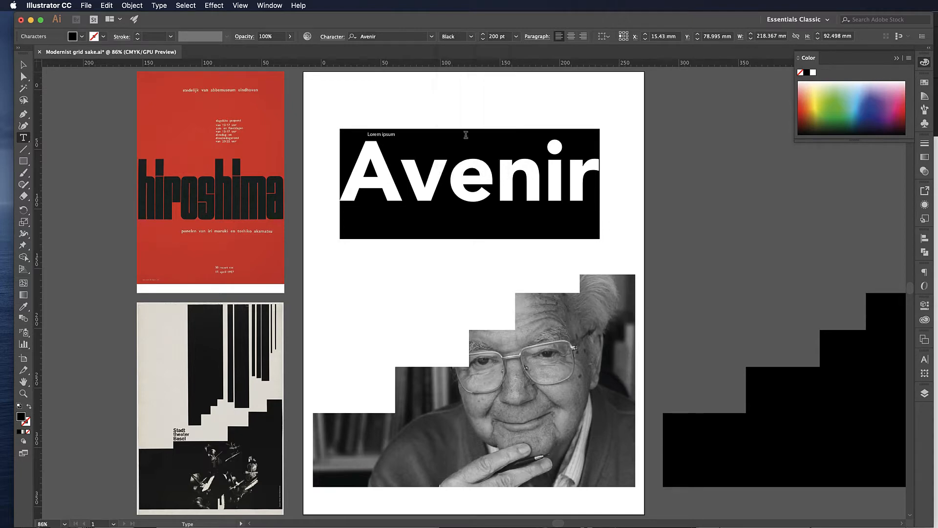
{"action": "key", "text": "Escape"}
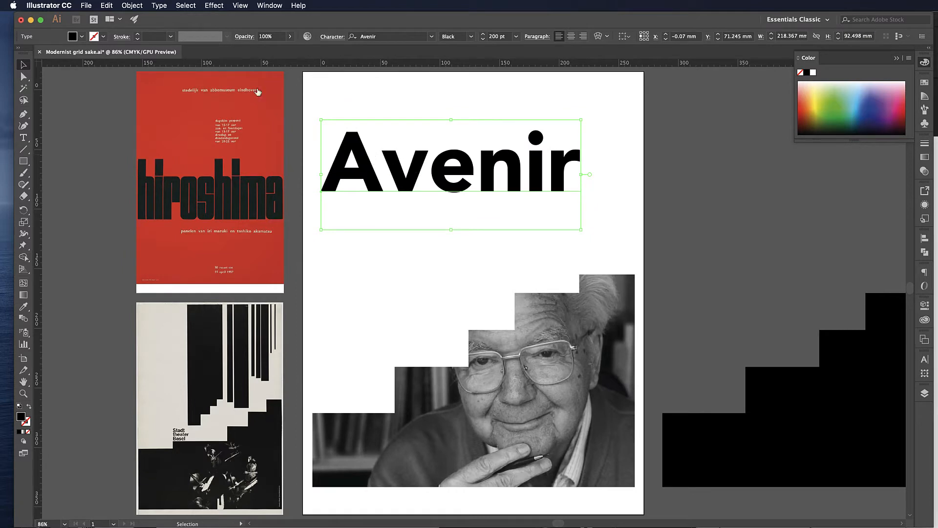
Change the case of the "Avenir" title to UPPERCASE
{"action": "left_click", "coordinate": [159, 5]}
{"action": "mouse_move", "coordinate": [190, 147]}
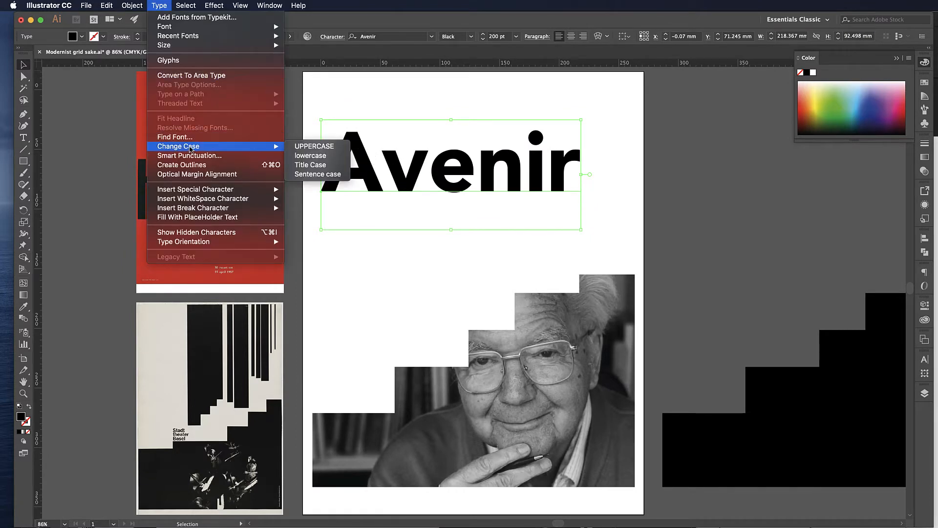
{"action": "left_click", "coordinate": [298, 147]}
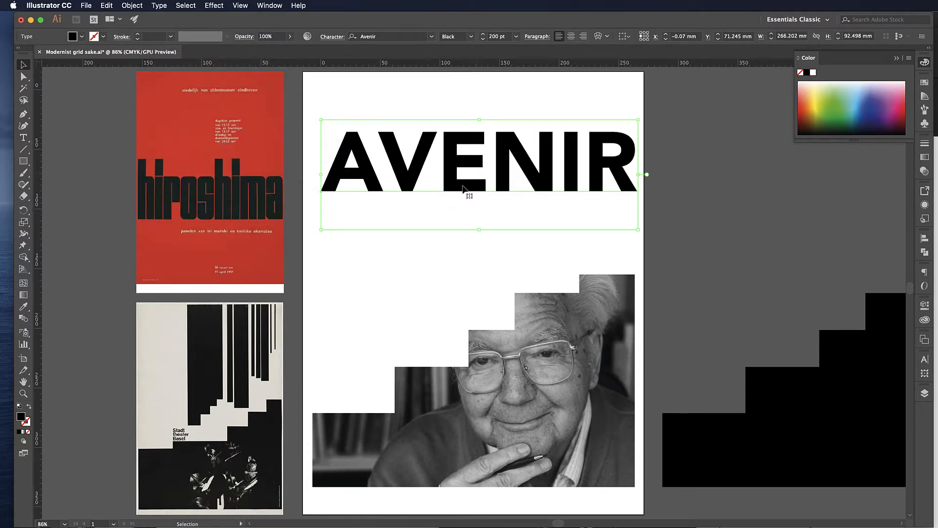
Scale the AVENIR title proportionally to about 62 mm wide and place it at the second stair from the left of the portrait
{"action": "left_click_drag", "start_coordinate": [465, 188], "coordinate": [453, 241]}
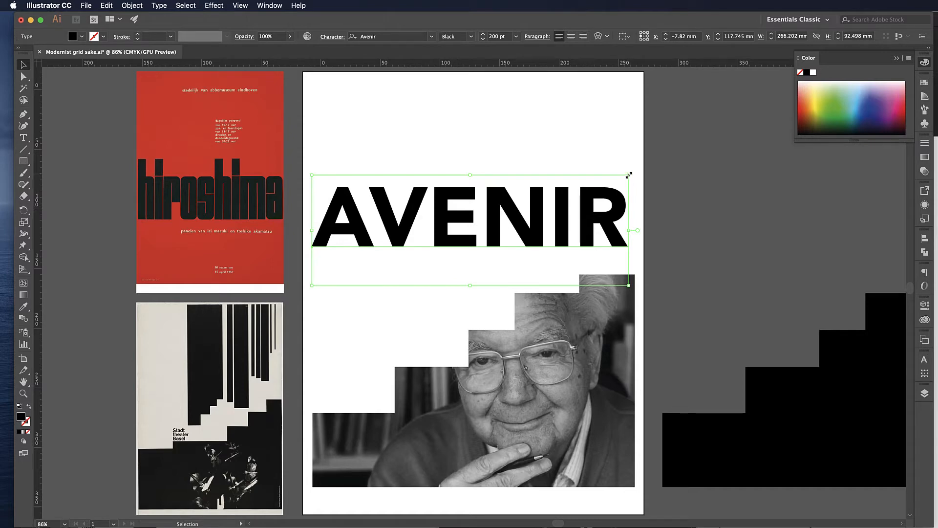
{"action": "key", "text": "shift"}
{"action": "left_click_drag", "start_coordinate": [629, 174], "coordinate": [538, 237]}
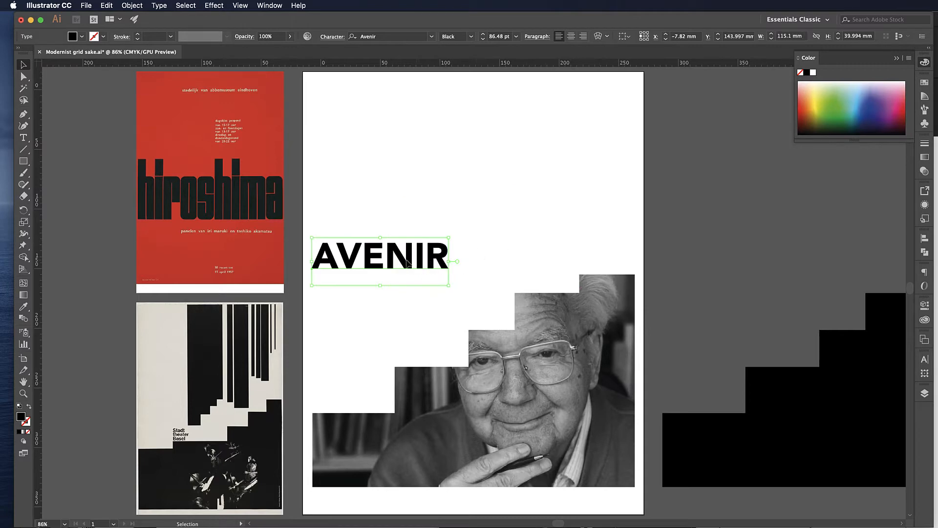
{"action": "left_click_drag", "start_coordinate": [408, 260], "coordinate": [490, 350]}
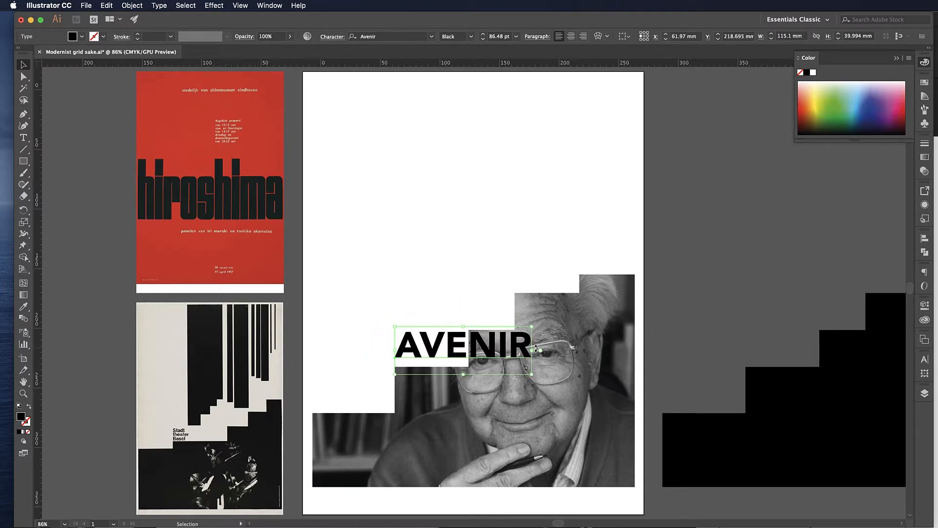
{"action": "left_click_drag", "start_coordinate": [537, 326], "coordinate": [470, 341]}
{"action": "key", "text": "Down"}
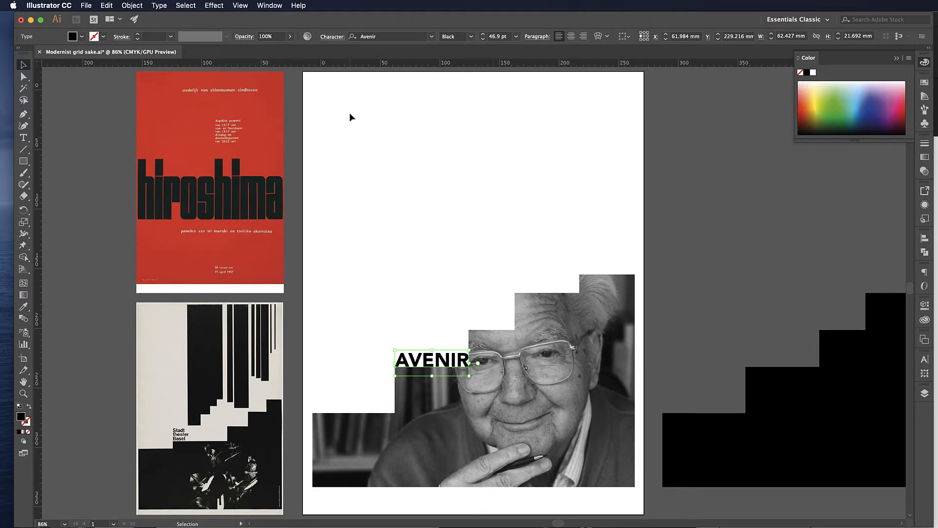
Turn off Snap to Grid and nudge the small AVENIR title up so it rests just above the portrait's second stair
{"action": "left_click", "coordinate": [241, 6]}
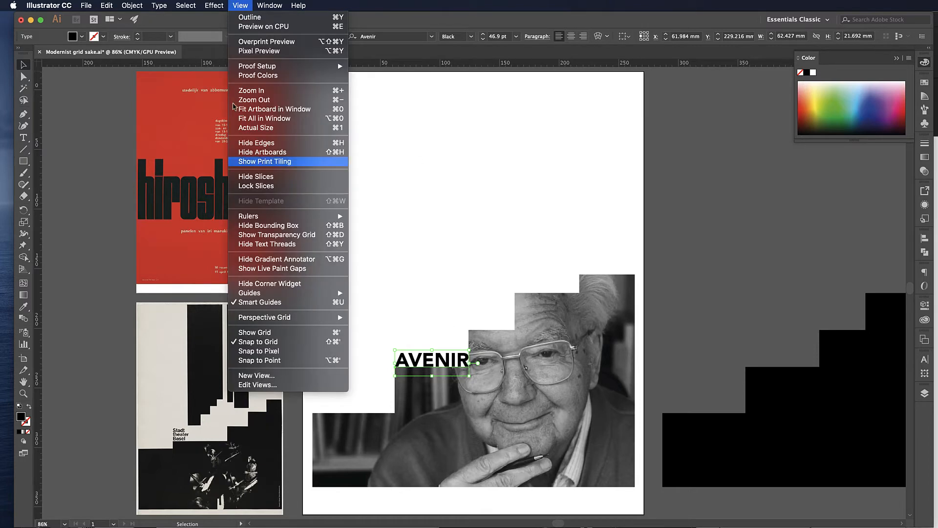
{"action": "left_click", "coordinate": [259, 344]}
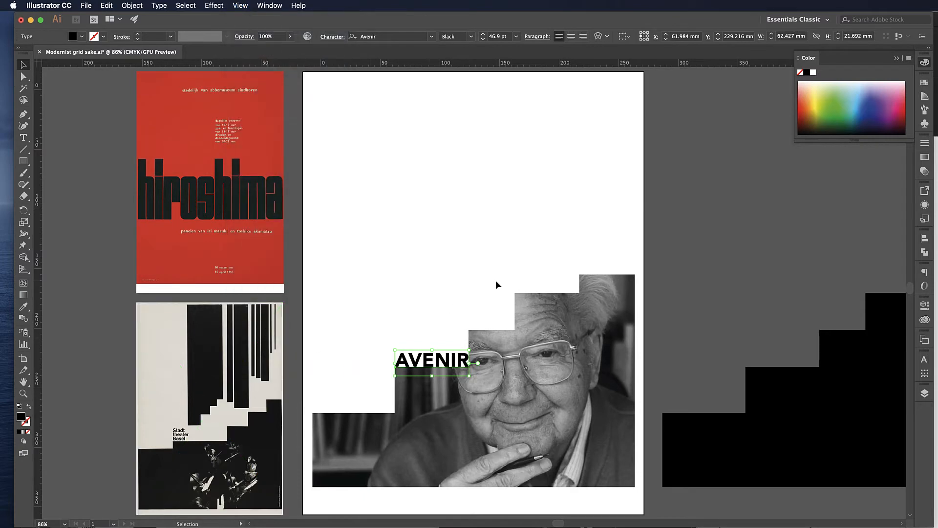
{"action": "key", "text": "Up"}
{"action": "key", "text": "Up"}
{"action": "key", "text": "Up"}
{"action": "key", "text": "Up"}
{"action": "key", "text": "Up"}
{"action": "key", "text": "Up"}
{"action": "key", "text": "Up"}
{"action": "key", "text": "Up"}
{"action": "key", "text": "Up"}
{"action": "key", "text": "Up"}
{"action": "key", "text": "Up"}
{"action": "key", "text": "Up"}
{"action": "key", "text": "Up"}
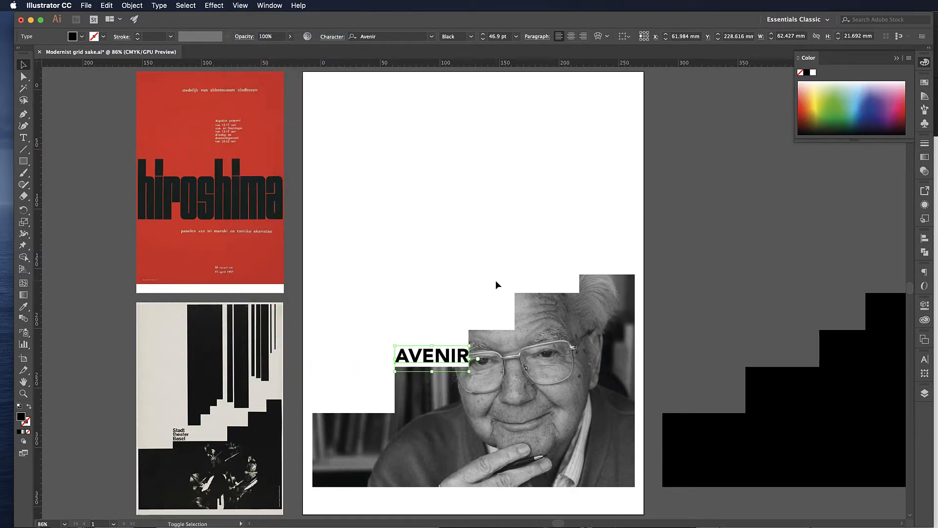
{"action": "left_click", "coordinate": [496, 281]}
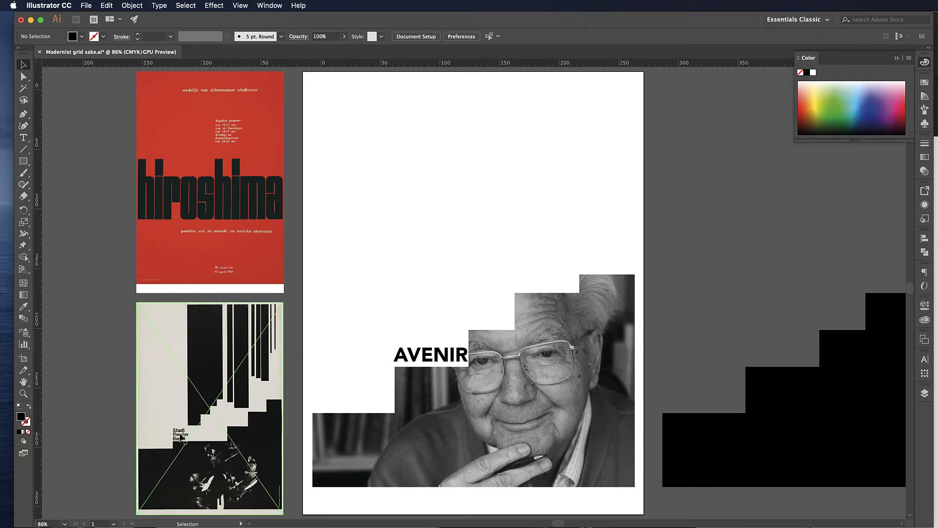
Duplicate the small AVENIR title and enlarge the copy to about 287 mm wide across the empty area above the portrait
{"action": "left_click", "coordinate": [435, 357]}
{"action": "left_click_drag", "start_coordinate": [435, 356], "coordinate": [638, 322], "text": "alt"}
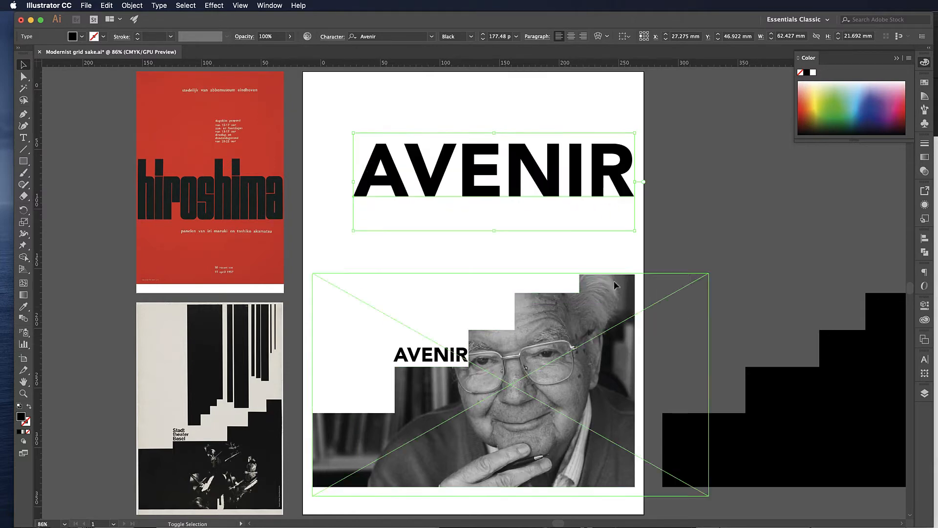
{"action": "left_click_drag", "start_coordinate": [635, 230], "coordinate": [680, 247], "text": "shift"}
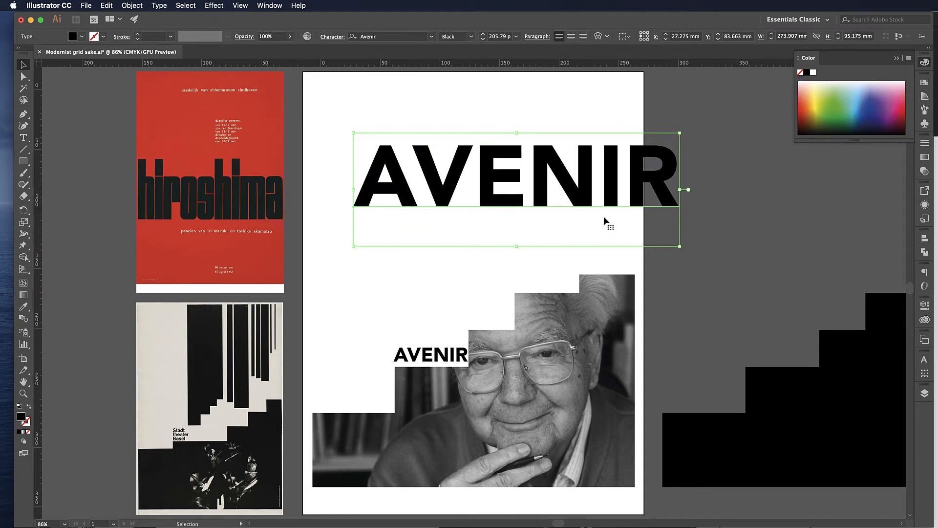
{"action": "left_click_drag", "start_coordinate": [516, 202], "coordinate": [491, 220]}
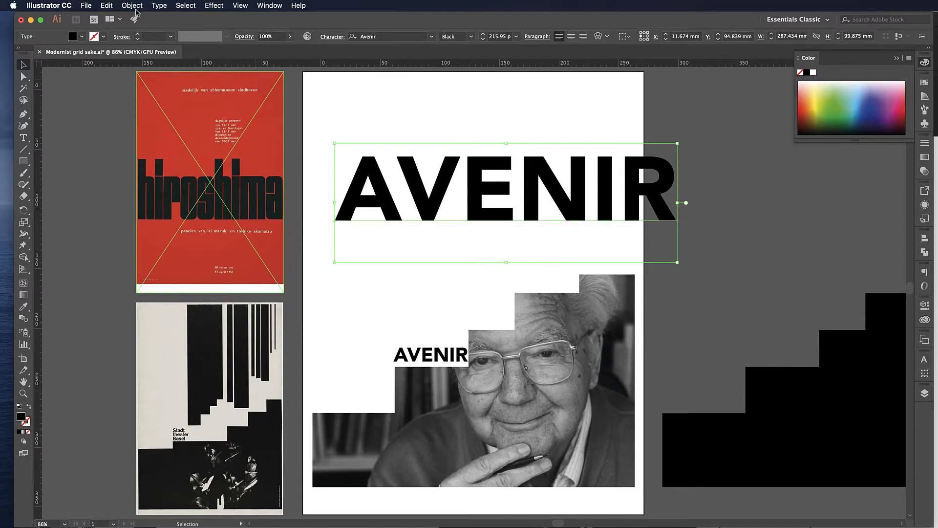
Convert the large AVENIR title to outlines and show the anchor points of its letters
{"action": "left_click", "coordinate": [159, 6]}
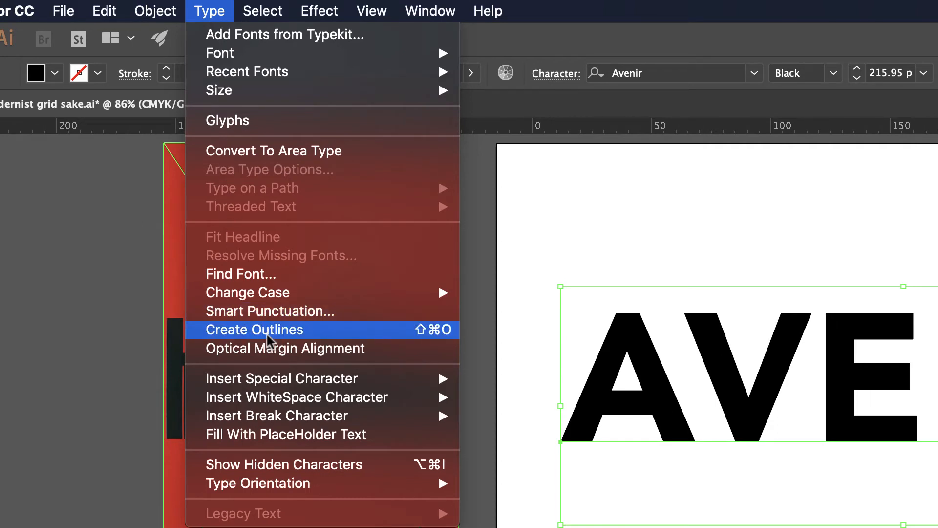
{"action": "mouse_move", "coordinate": [154, 12]}
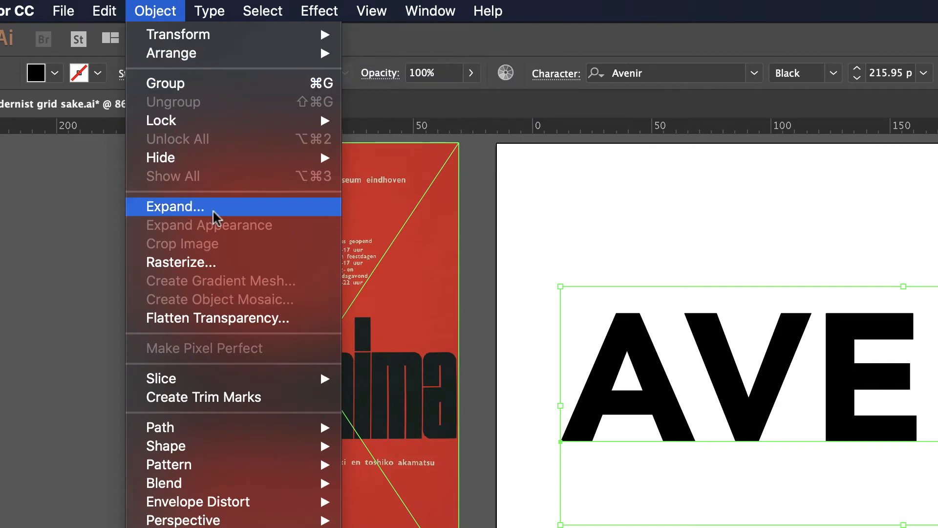
{"action": "mouse_move", "coordinate": [208, 19]}
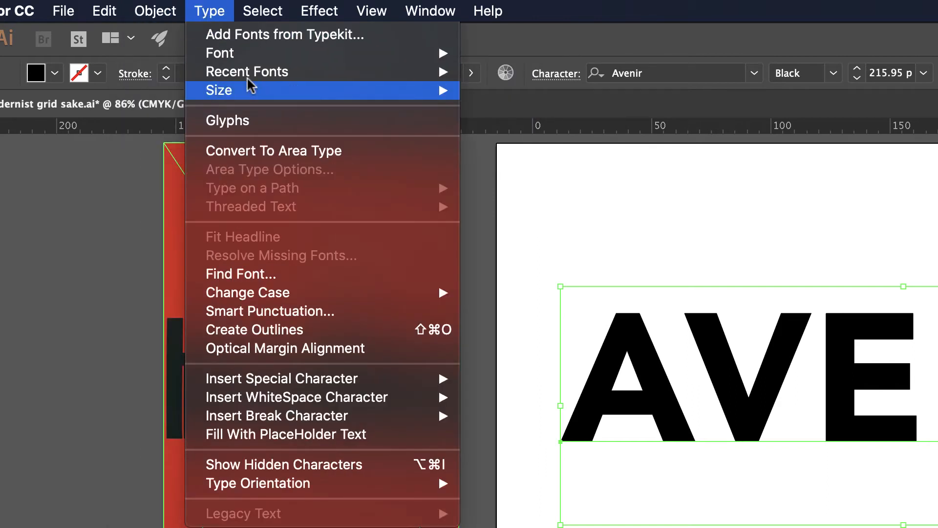
{"action": "left_click", "coordinate": [262, 330]}
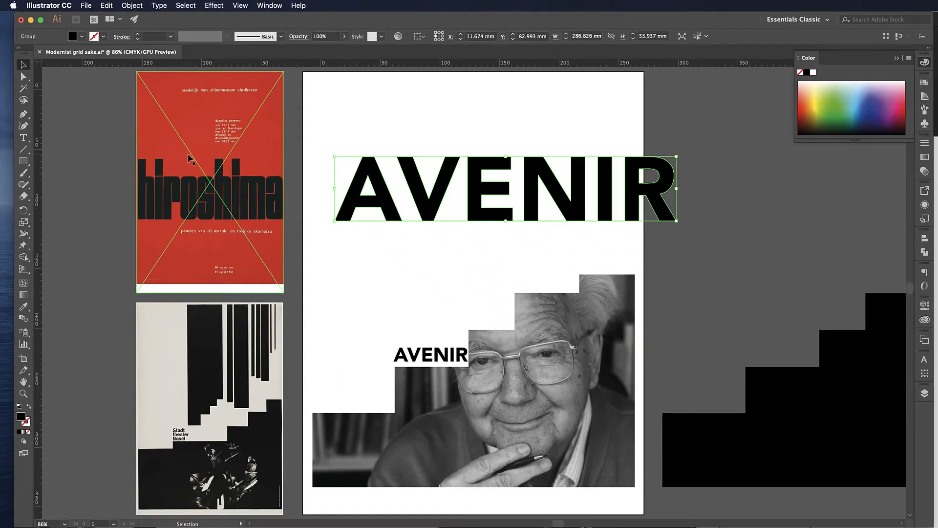
{"action": "key", "text": "a"}
{"action": "key", "text": "super+equal"}
{"action": "key", "text": "super+equal"}
{"action": "key", "text": "super+equal"}
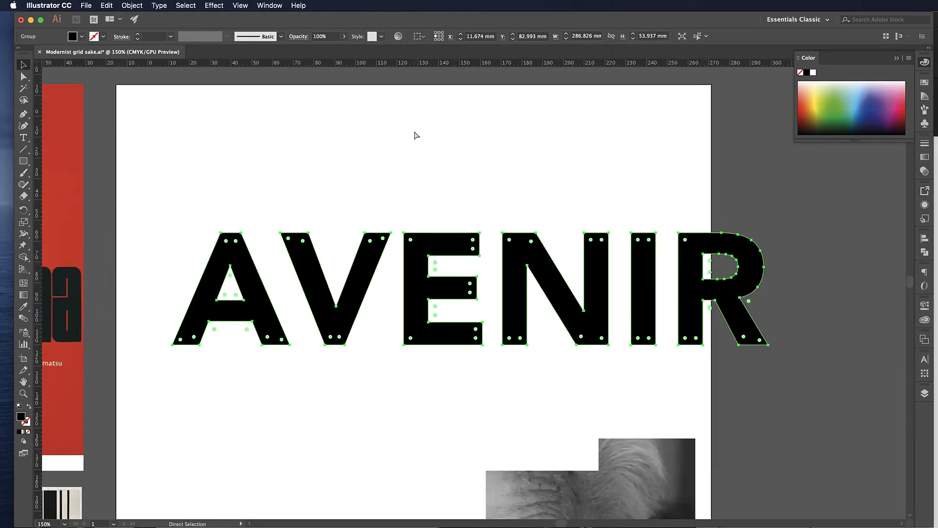
Ungroup the outlined large AVENIR title into separate letters
{"action": "key", "text": "v"}
{"action": "scroll", "coordinate": [414, 130], "scroll_direction": "left", "scroll_amount": 5}
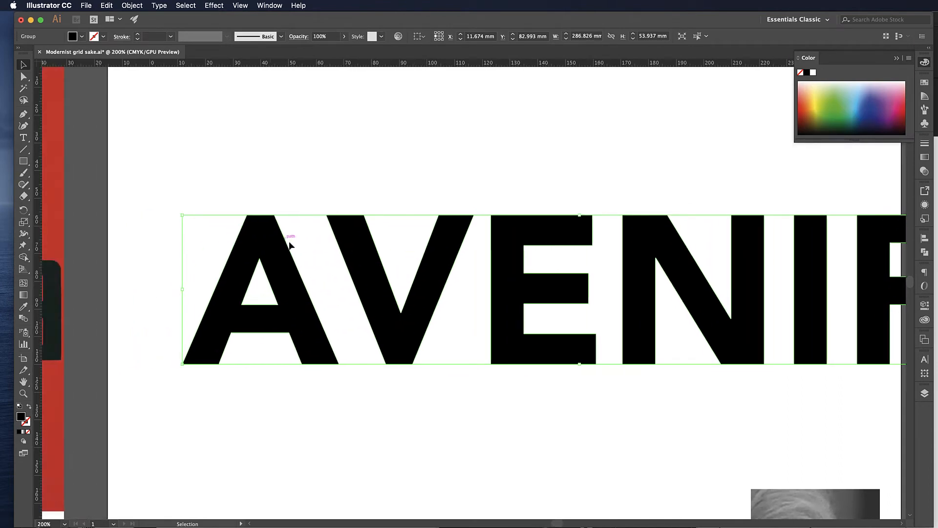
{"action": "left_click", "coordinate": [318, 171]}
{"action": "left_click", "coordinate": [343, 231]}
{"action": "right_click", "coordinate": [343, 231]}
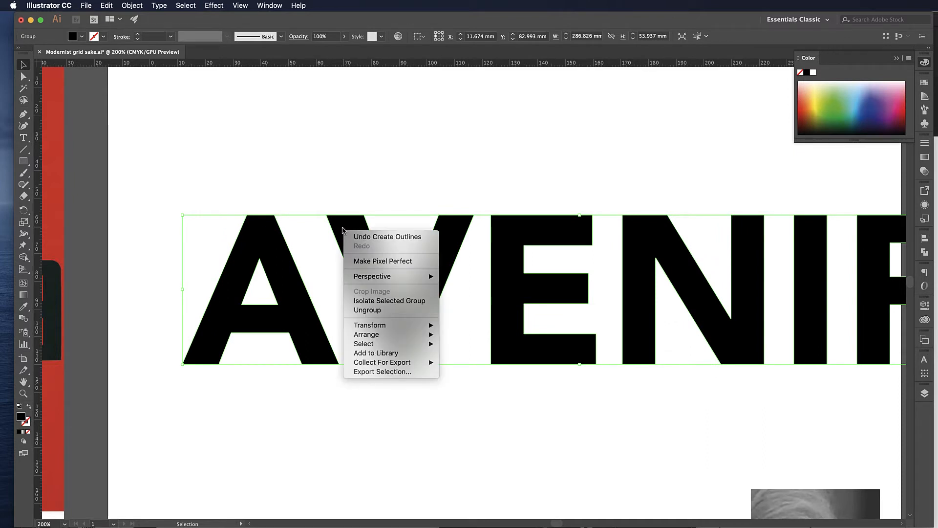
{"action": "left_click", "coordinate": [377, 311]}
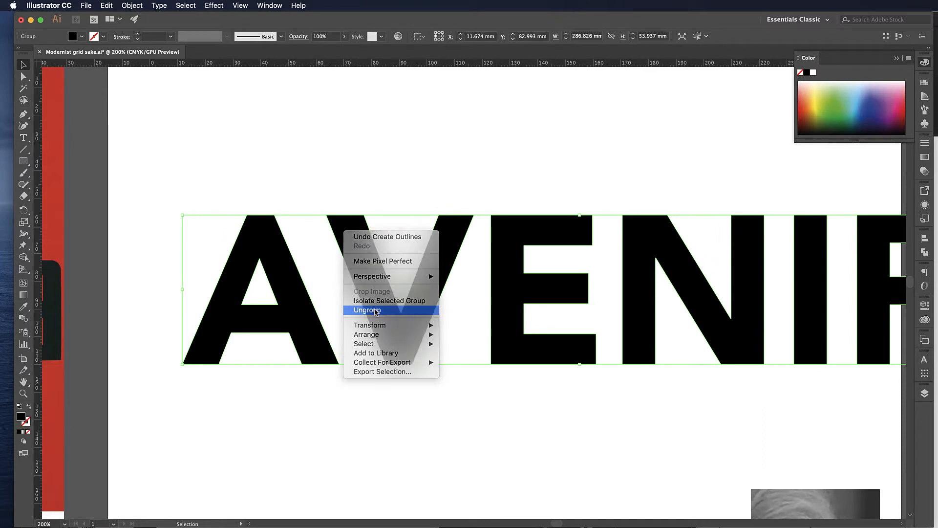
Try moving the large A up and the V down as separate letters, and undo both moves
{"action": "left_click", "coordinate": [299, 205]}
{"action": "left_click", "coordinate": [267, 243]}
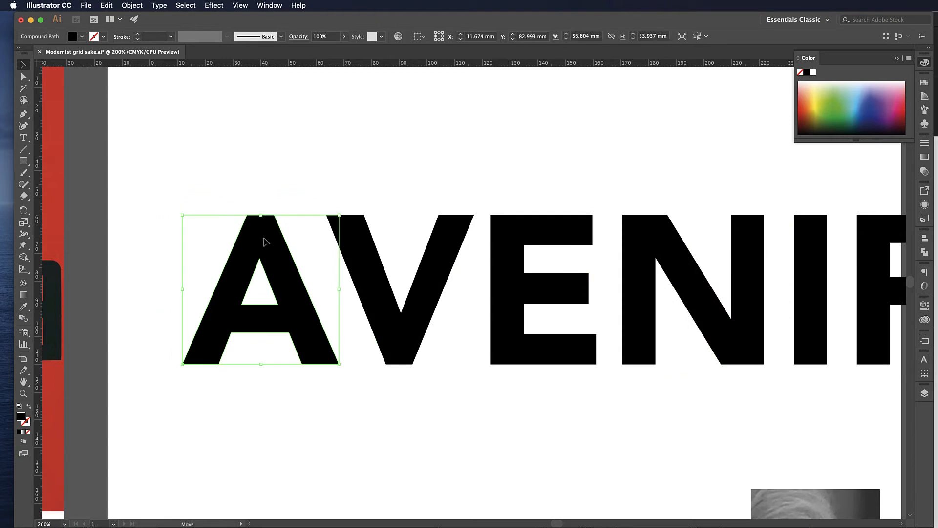
{"action": "left_click_drag", "start_coordinate": [267, 242], "coordinate": [242, 189]}
{"action": "left_click_drag", "start_coordinate": [370, 242], "coordinate": [366, 286]}
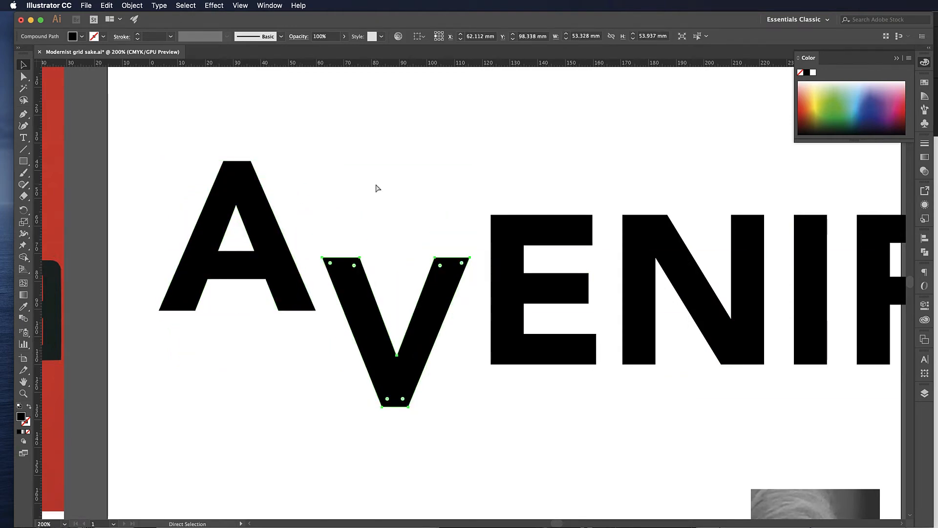
{"action": "key", "text": "super+z"}
{"action": "key", "text": "super+z"}
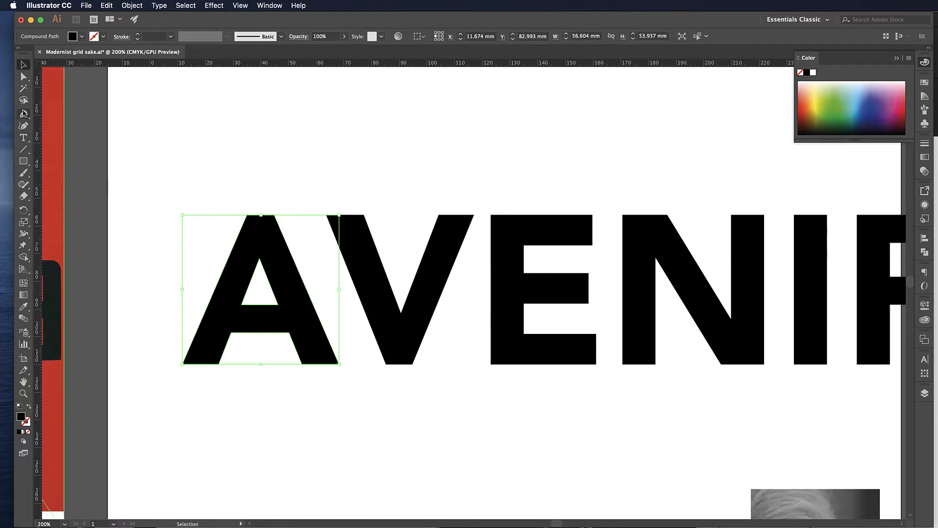
Try stretching the underside of the large A's crossbar down below the letter's feet with Direct Selection
{"action": "left_click", "coordinate": [23, 78]}
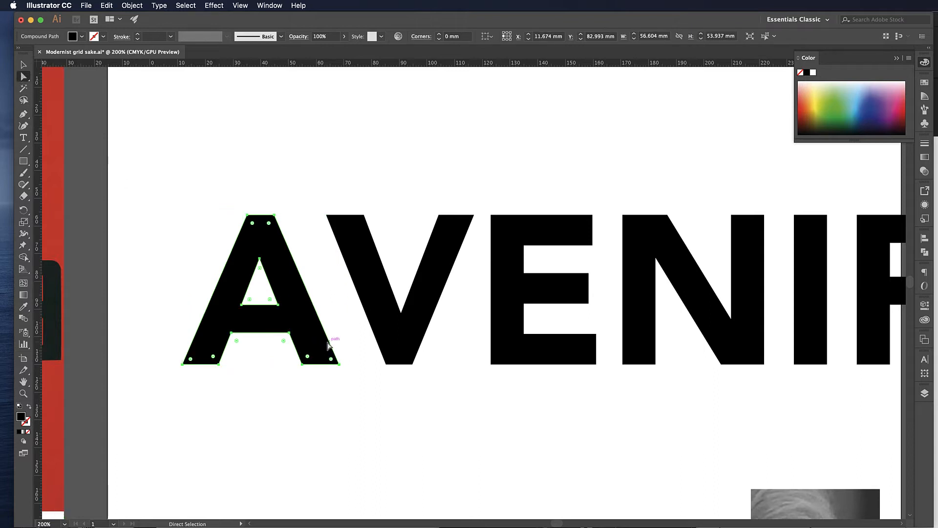
{"action": "left_click", "coordinate": [260, 356]}
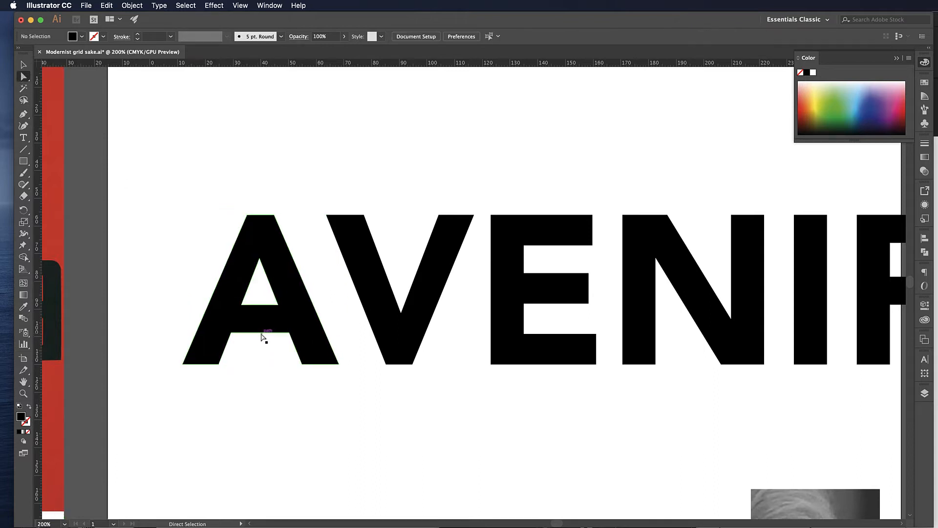
{"action": "left_click", "coordinate": [260, 336]}
{"action": "left_click_drag", "start_coordinate": [260, 336], "coordinate": [259, 465]}
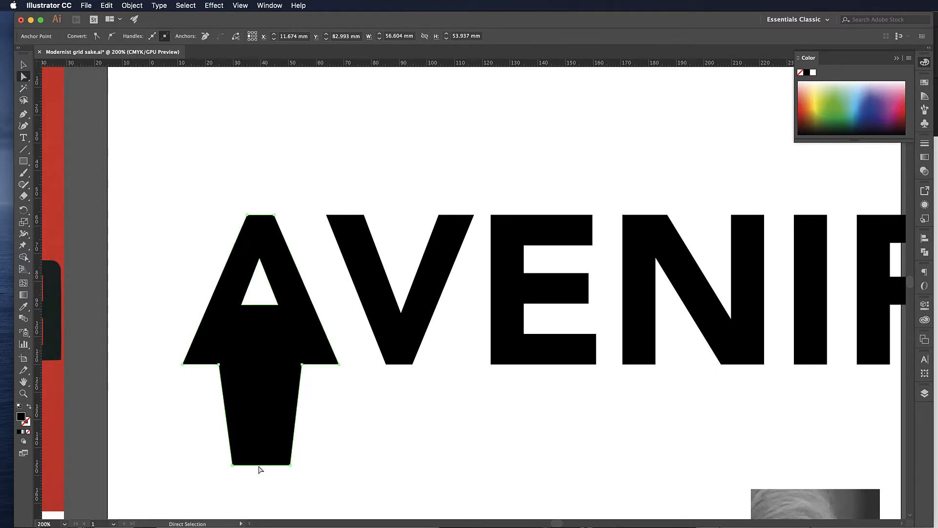
Try extending the V's bottom edge far downward, and undo the stretches of both the V and the A
{"action": "left_click", "coordinate": [361, 465]}
{"action": "left_click", "coordinate": [397, 364]}
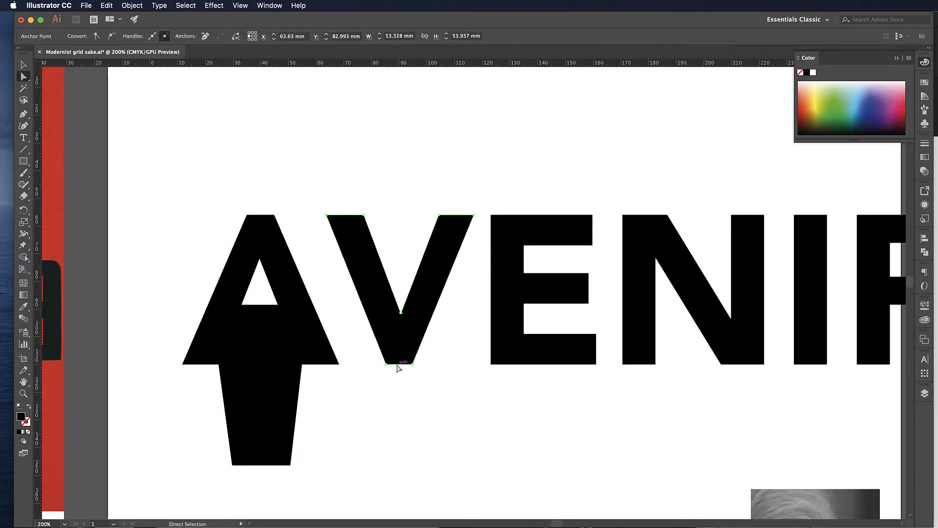
{"action": "left_click_drag", "start_coordinate": [397, 365], "coordinate": [382, 506]}
{"action": "left_click", "coordinate": [462, 453]}
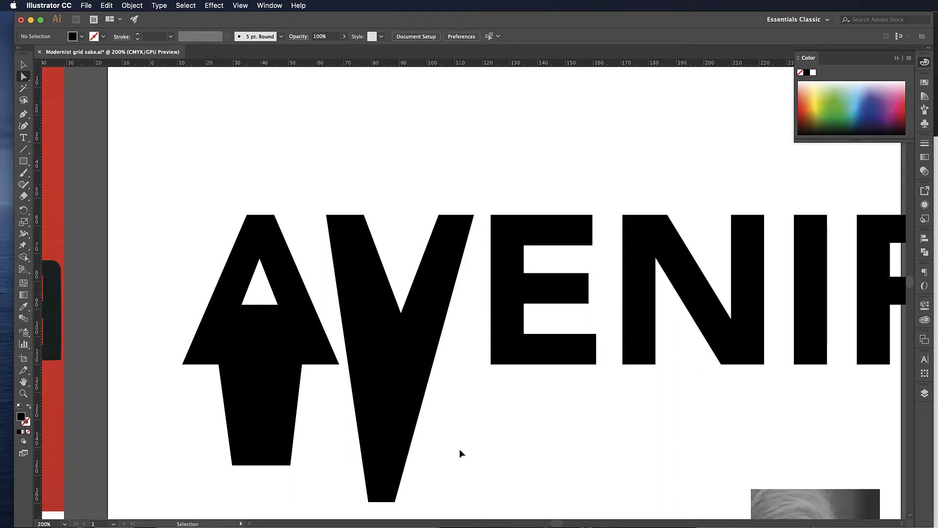
{"action": "key", "text": "super+z"}
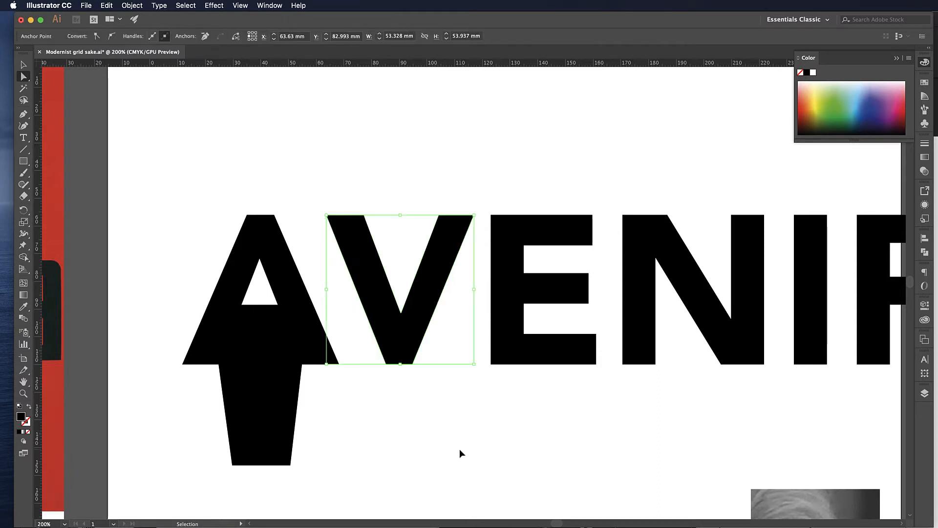
{"action": "key", "text": "super+z"}
Keep only the A of the large title, enlarge it to about 141 mm wide and place it above the stair-shaped portrait
{"action": "key", "text": "super+1"}
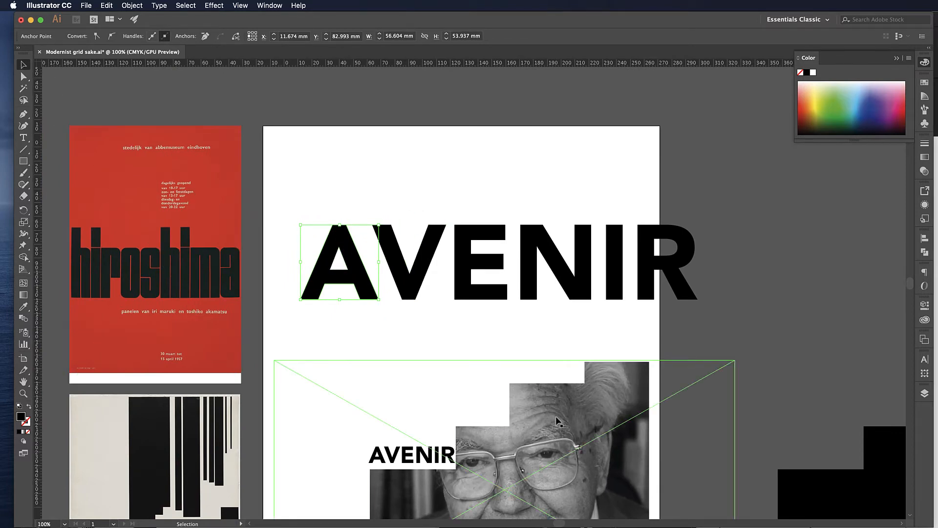
{"action": "scroll", "coordinate": [556, 416], "scroll_direction": "down", "scroll_amount": 3}
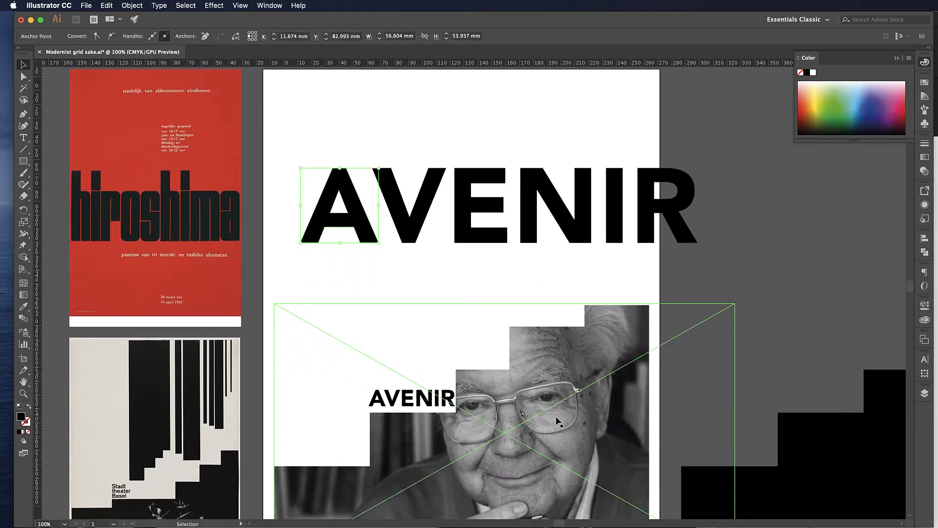
{"action": "left_click", "coordinate": [415, 292]}
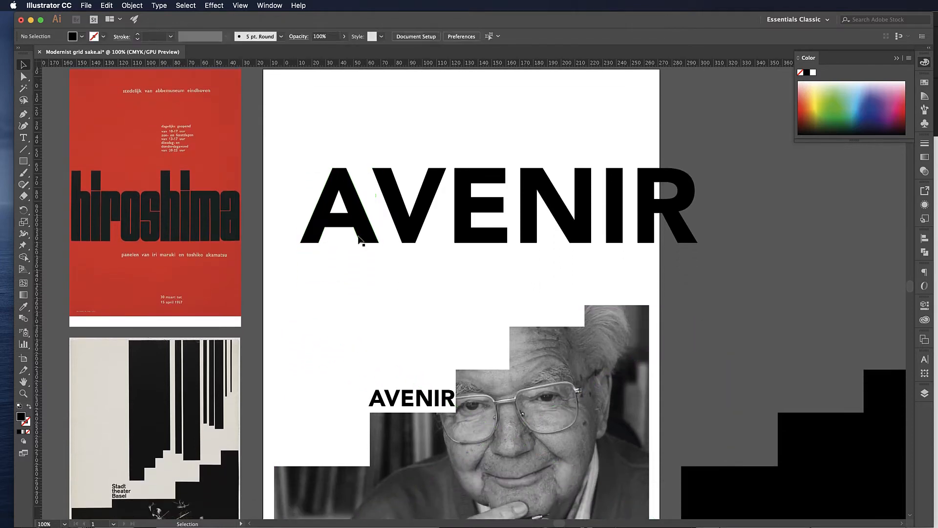
{"action": "left_click", "coordinate": [366, 237]}
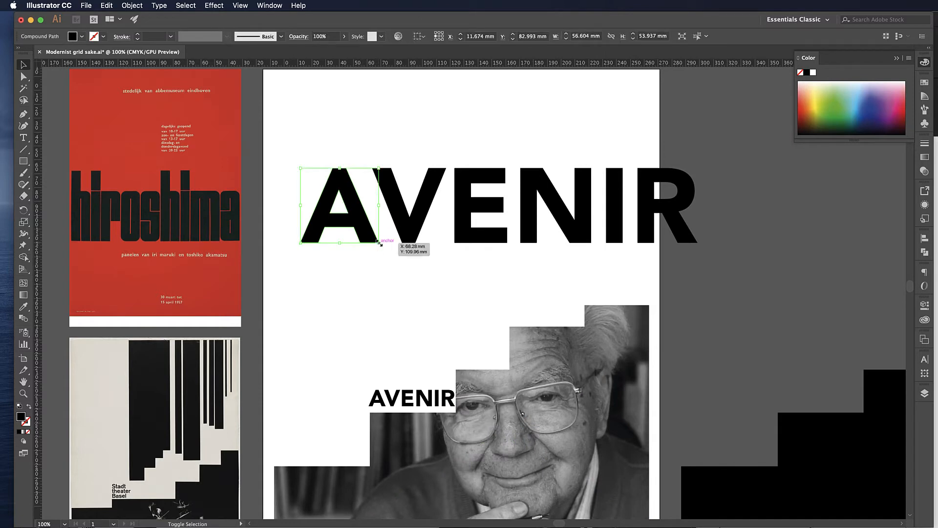
{"action": "left_click_drag", "start_coordinate": [379, 243], "coordinate": [434, 296]}
{"action": "left_click_drag", "start_coordinate": [436, 189], "coordinate": [521, 121]}
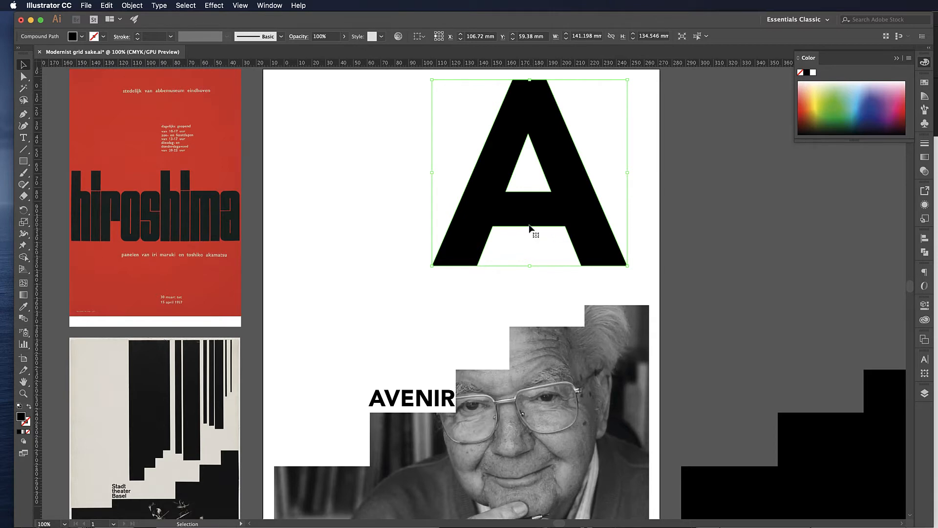
{"action": "left_click_drag", "start_coordinate": [529, 221], "coordinate": [496, 231]}
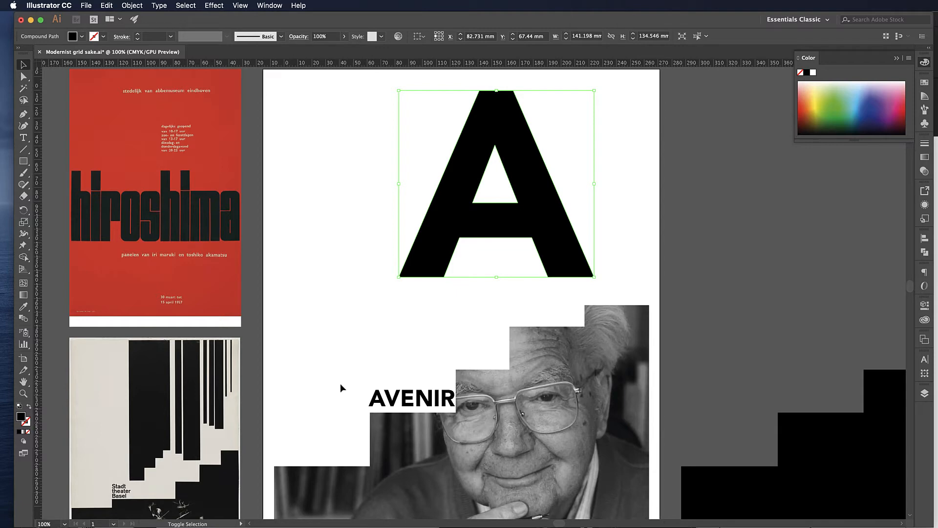
Start placing an image and open the typeface designers folder inside Poster task resources
{"action": "key", "text": "a"}
{"action": "key", "text": "super+shift+p"}
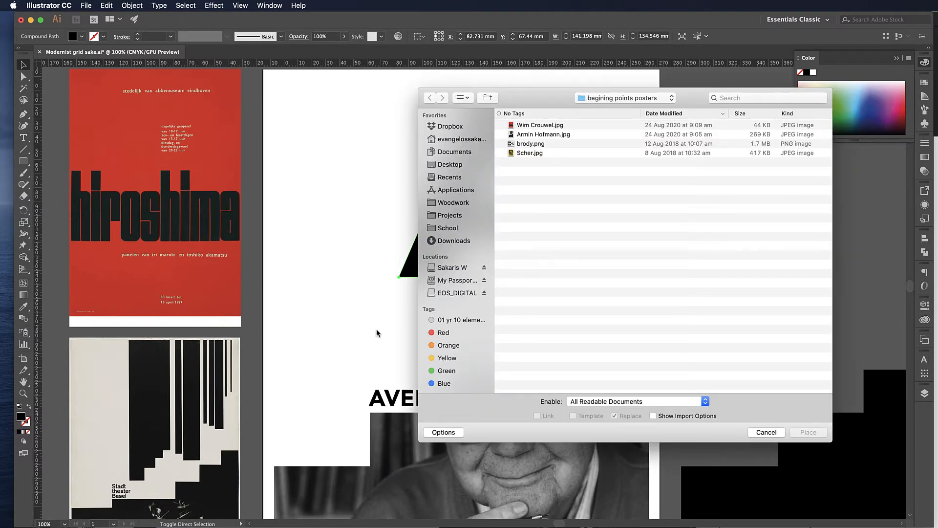
{"action": "left_click", "coordinate": [623, 98]}
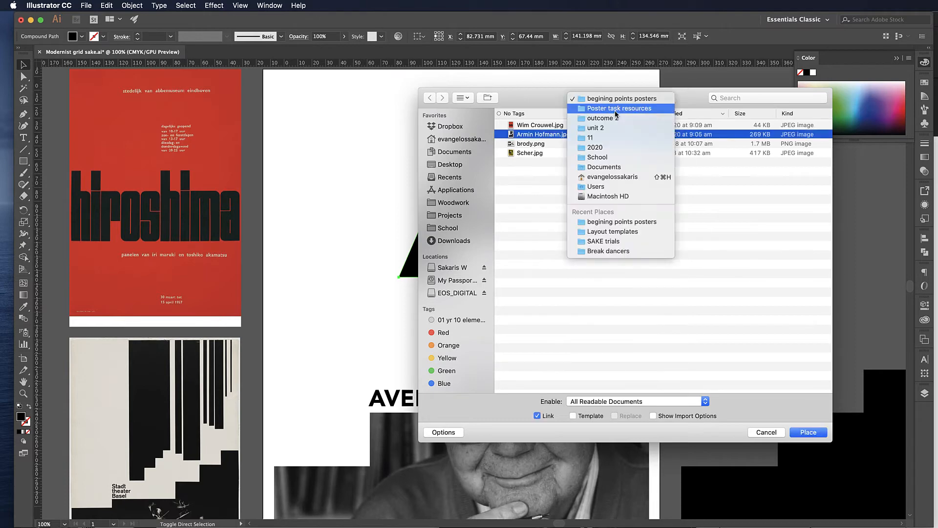
{"action": "left_click", "coordinate": [617, 112]}
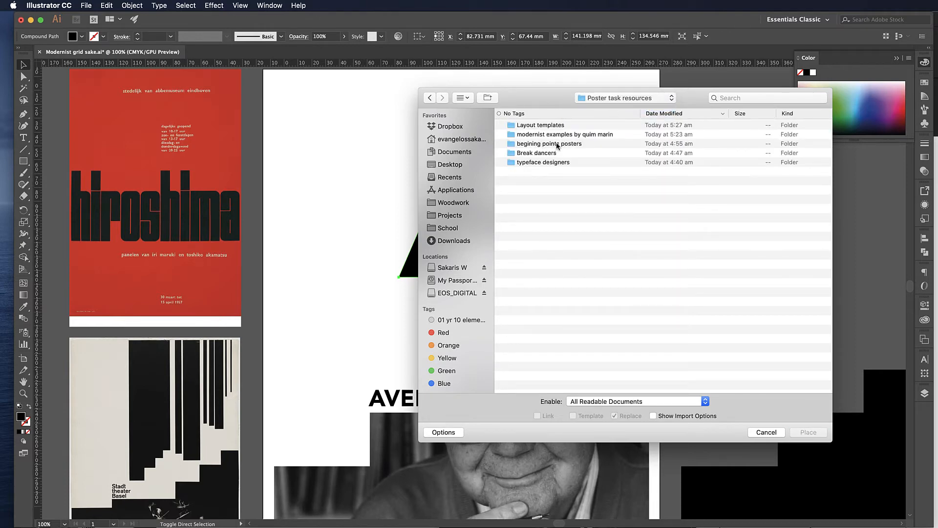
{"action": "left_click", "coordinate": [546, 163]}
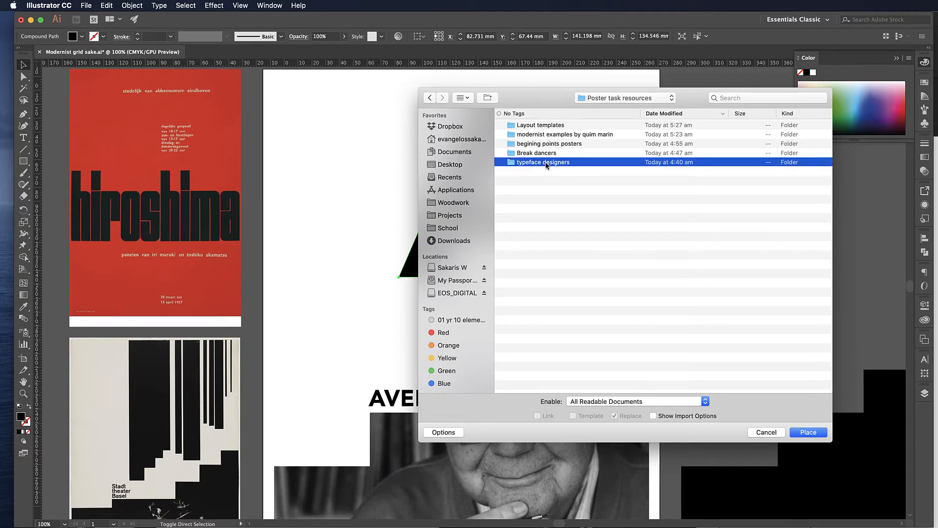
{"action": "double_click", "coordinate": [546, 164]}
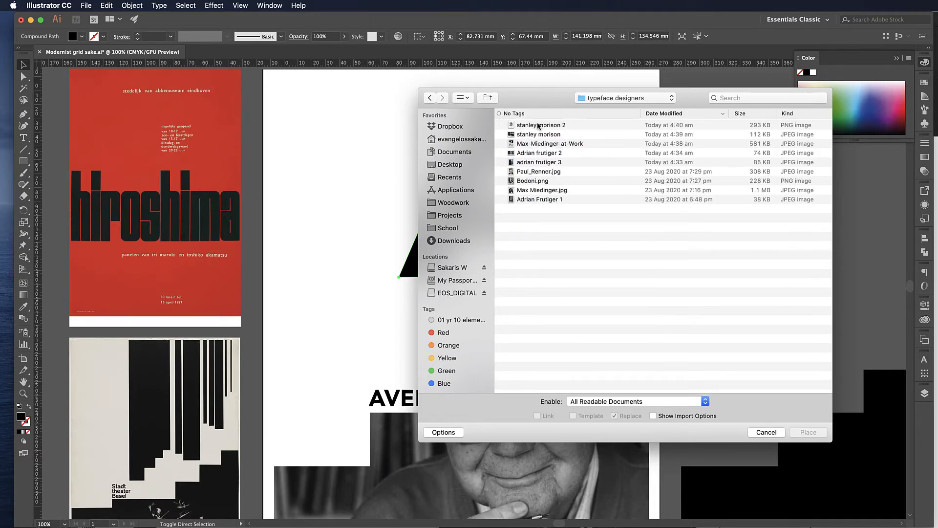
Preview the designer portraits and place the adrian frutiger 3 image on the artboard
{"action": "left_click", "coordinate": [538, 126]}
{"action": "key", "text": "space"}
{"action": "key", "text": "Down"}
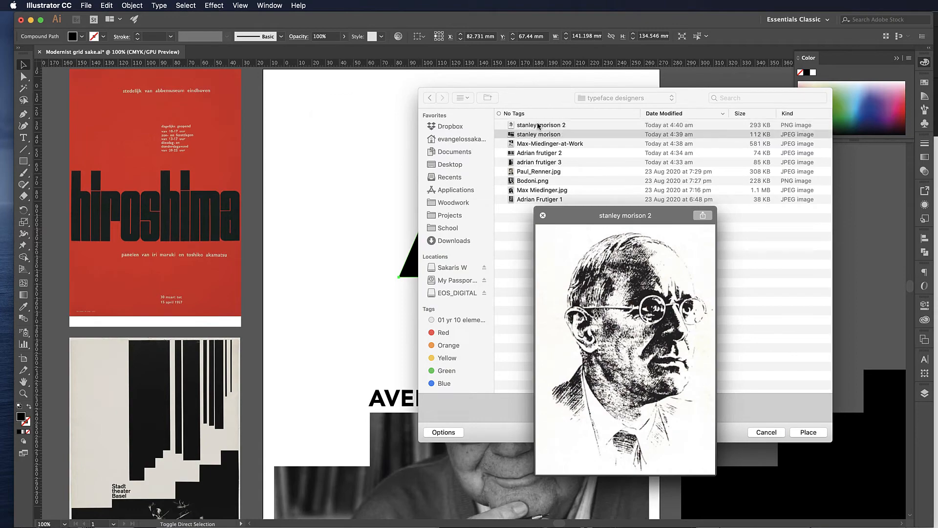
{"action": "key", "text": "Down"}
{"action": "key", "text": "Down"}
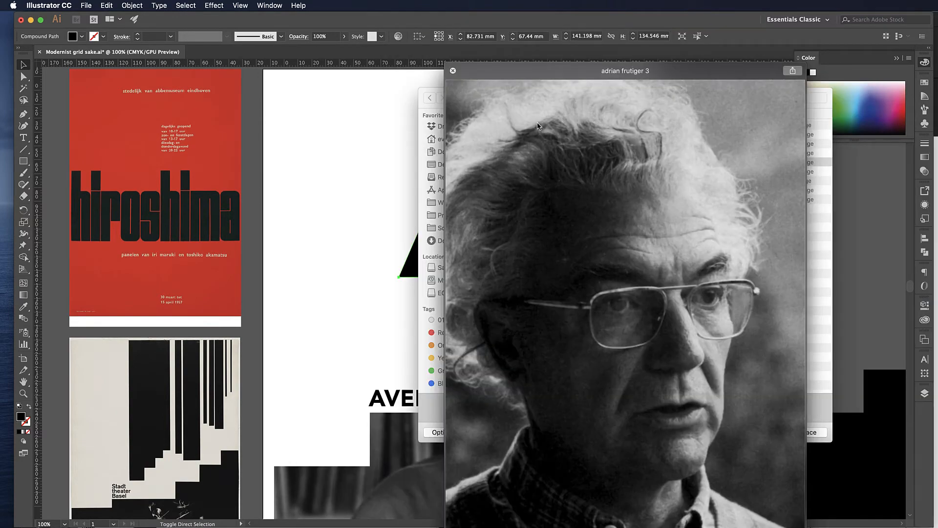
{"action": "key", "text": "Up"}
{"action": "key", "text": "Down"}
{"action": "key", "text": "space"}
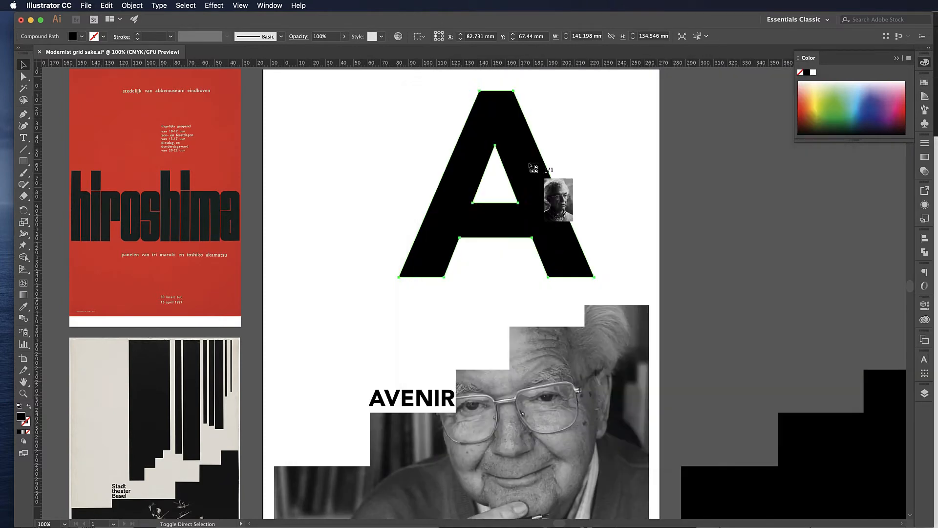
{"action": "double_click", "coordinate": [531, 164]}
{"action": "left_click", "coordinate": [294, 96]}
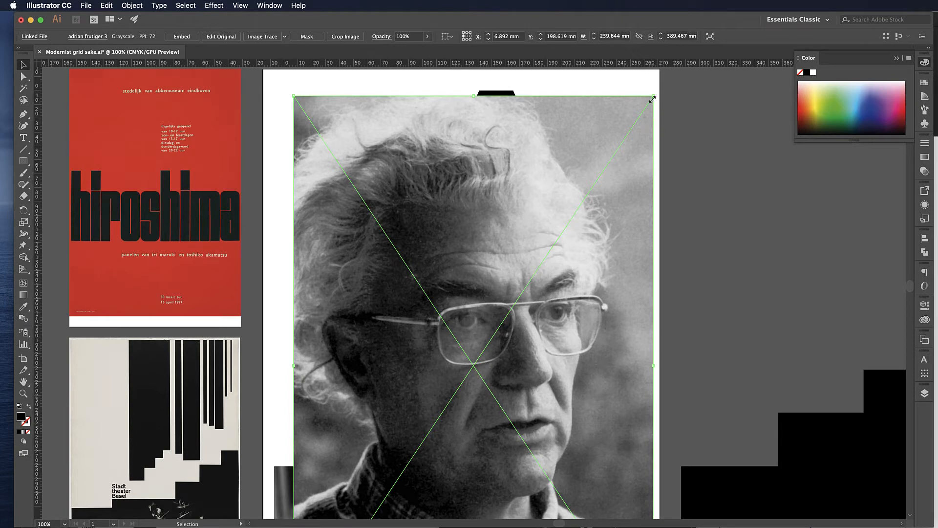
Scale the adrian frutiger 3 photo to about 126 mm wide and position it behind the large A
{"action": "left_click_drag", "start_coordinate": [653, 96], "coordinate": [518, 298]}
{"action": "left_click_drag", "start_coordinate": [450, 383], "coordinate": [442, 296]}
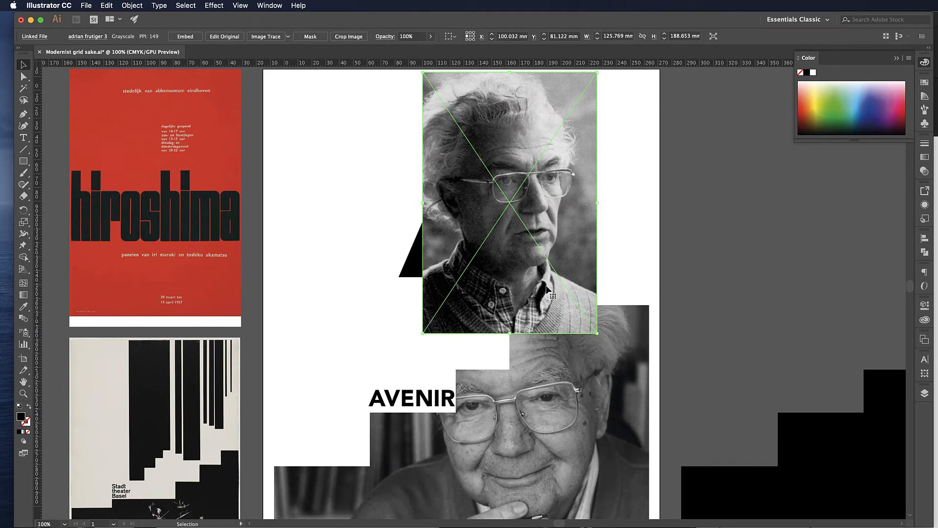
{"action": "key", "text": "a"}
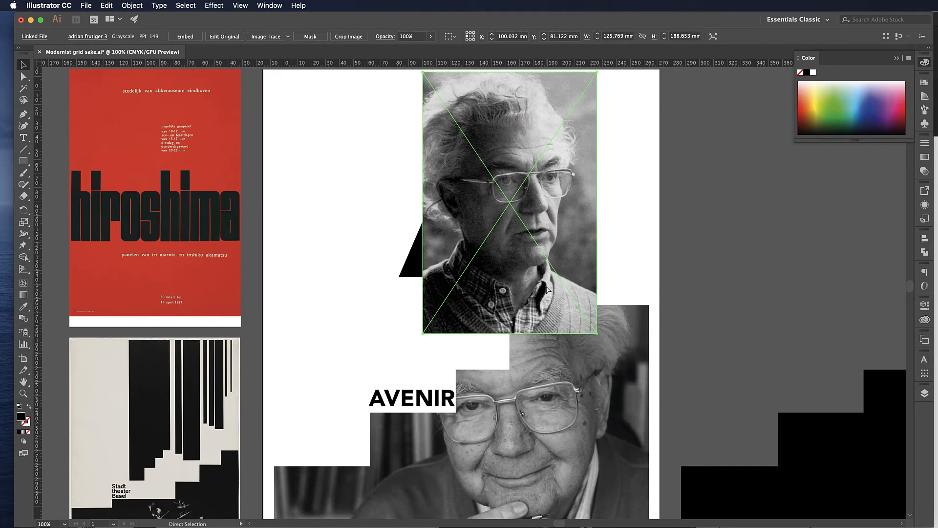
{"action": "key", "text": "super+bracketleft"}
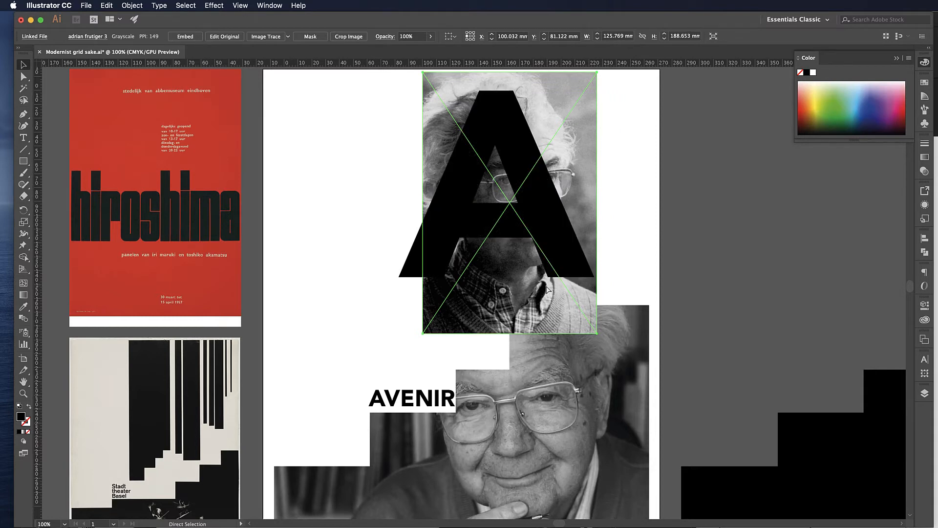
Enlarge the adrian frutiger 3 photo to about 152 mm wide and reposition it so the face sits behind the large A
{"action": "key", "text": "v"}
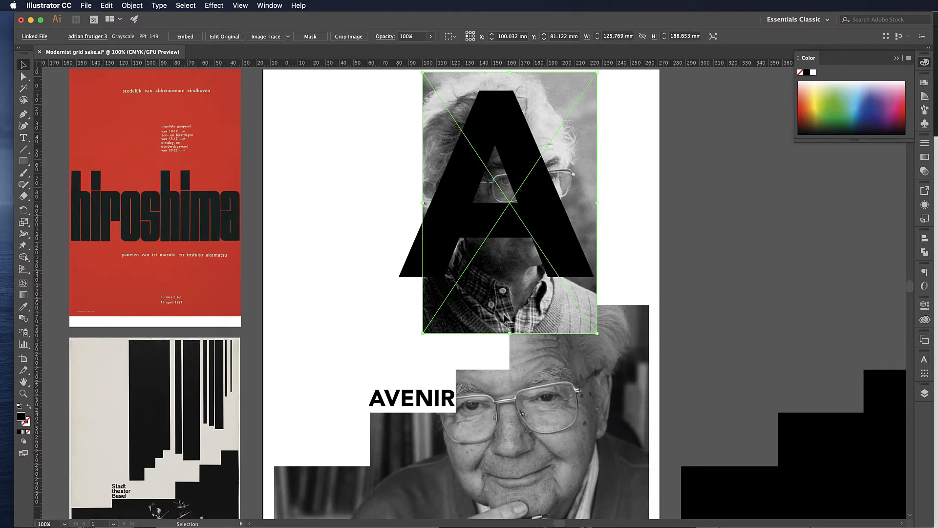
{"action": "left_click_drag", "start_coordinate": [589, 193], "coordinate": [565, 194]}
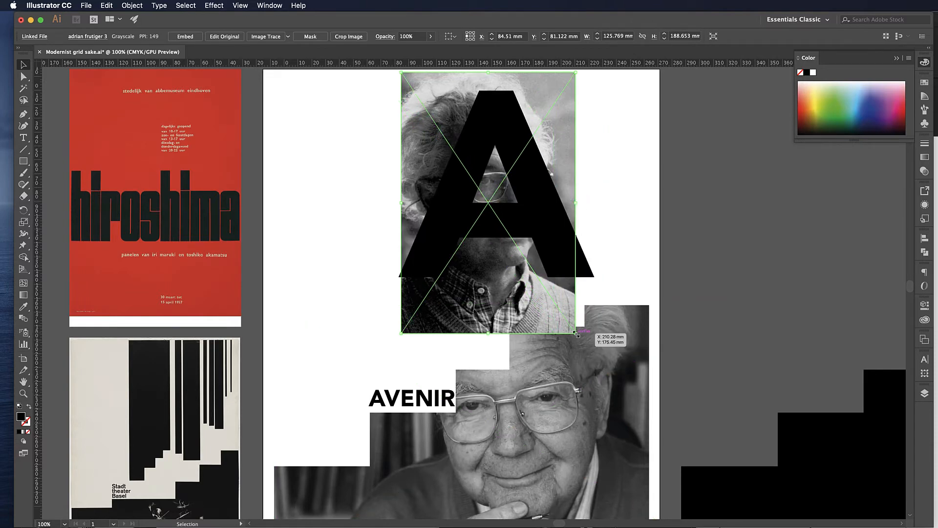
{"action": "left_click_drag", "start_coordinate": [575, 333], "coordinate": [622, 368]}
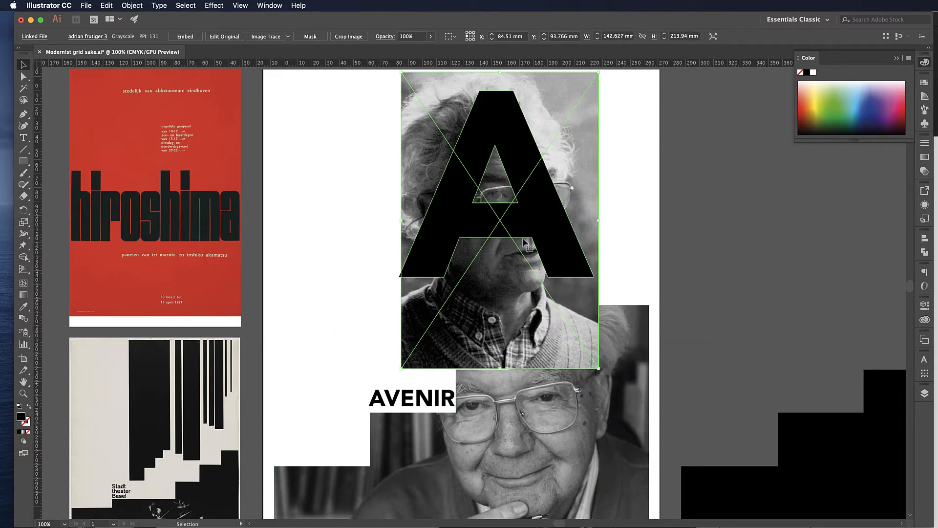
{"action": "mouse_move", "coordinate": [585, 178]}
{"action": "left_mouse_down"}
{"action": "mouse_move", "coordinate": [585, 168]}
{"action": "mouse_move", "coordinate": [570, 169]}
{"action": "left_mouse_up"}
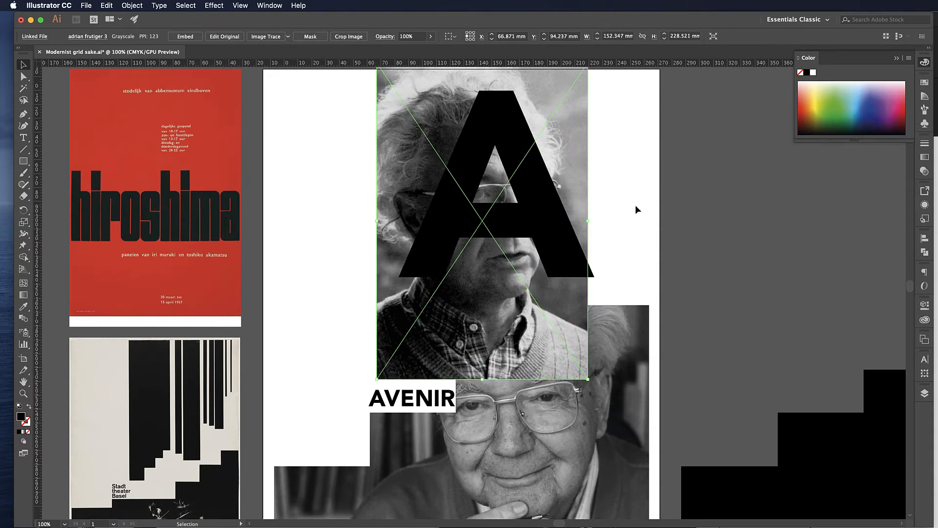
{"action": "left_click", "coordinate": [635, 204]}
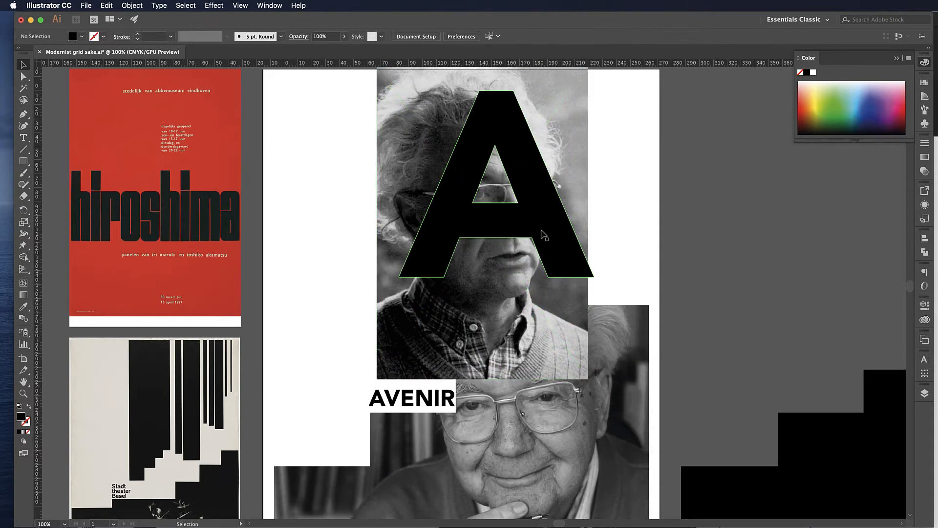
Clip the adrian frutiger 3 photo into the large A with a clipping mask
{"action": "left_click", "coordinate": [560, 228]}
{"action": "left_click", "coordinate": [573, 109], "text": "shift"}
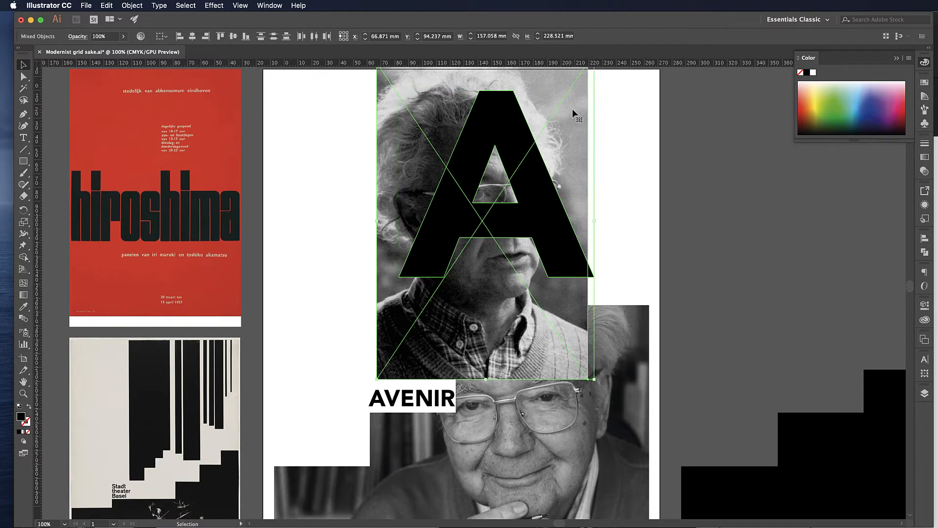
{"action": "right_click", "coordinate": [572, 109]}
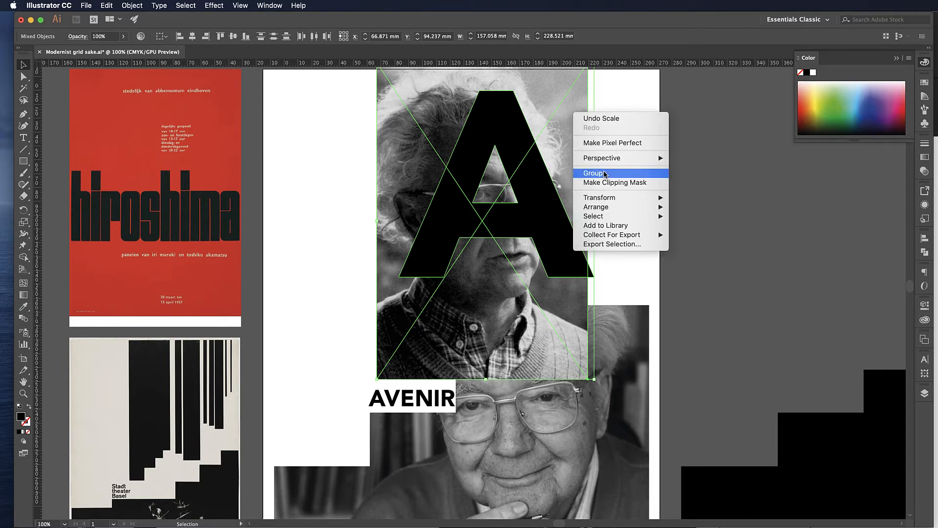
{"action": "left_click", "coordinate": [607, 183]}
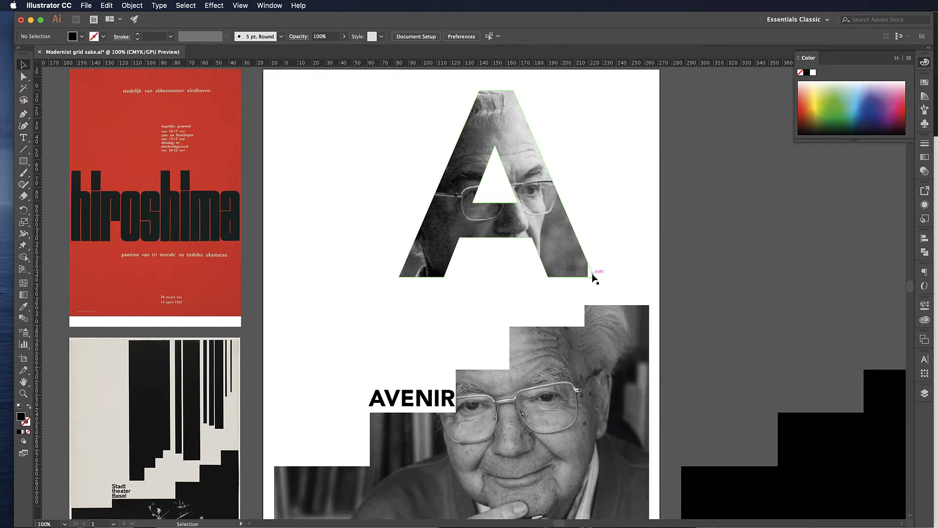
Shift the photo slightly inside the A's clip group so it fills the letter's right leg, and leave isolation mode
{"action": "double_click", "coordinate": [549, 234]}
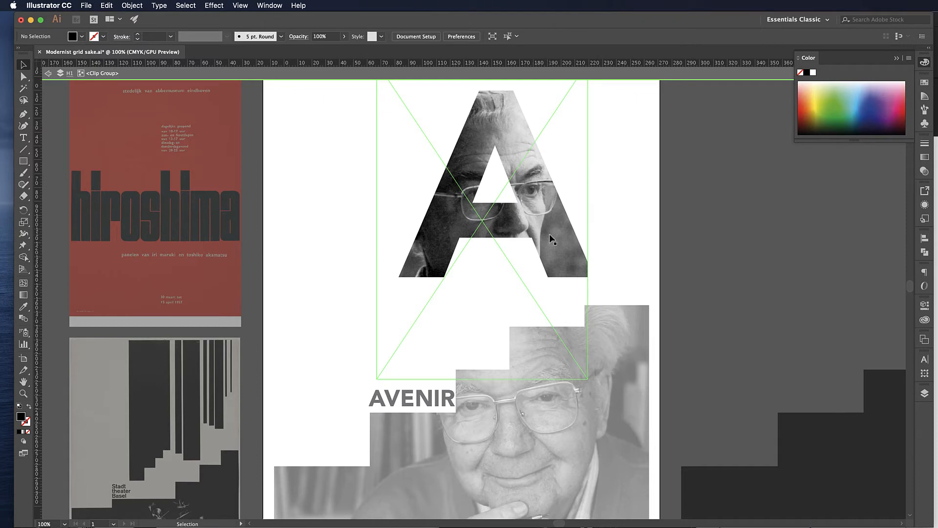
{"action": "left_click_drag", "start_coordinate": [556, 229], "coordinate": [568, 231]}
{"action": "double_click", "coordinate": [624, 238]}
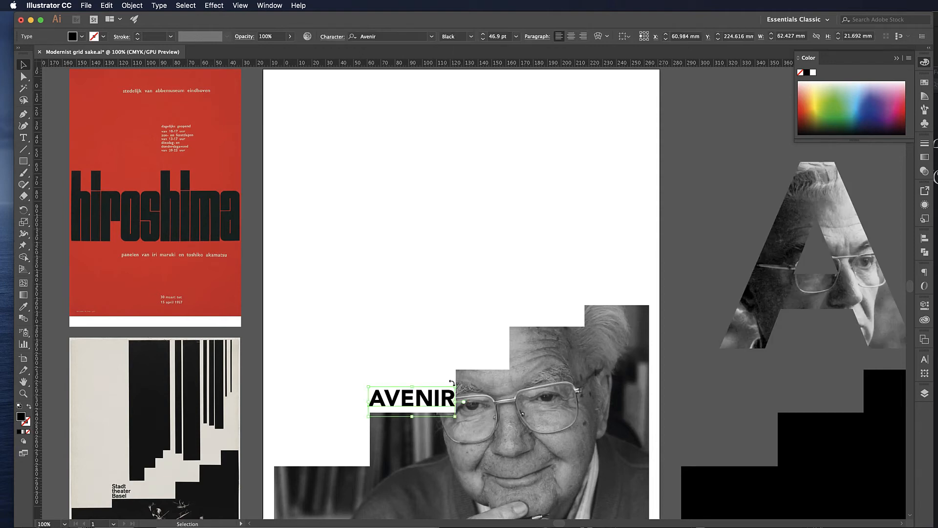
Rotate the AVENIR title to read vertically upward, enlarge it to about 195 mm tall and place it above the stair-shaped portrait
{"action": "left_click_drag", "start_coordinate": [455, 383], "coordinate": [377, 338]}
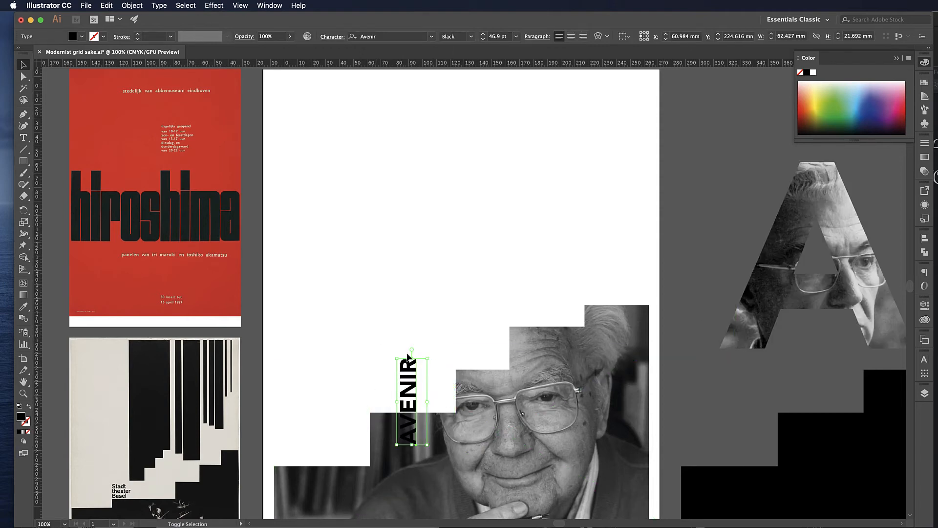
{"action": "left_click_drag", "start_coordinate": [427, 358], "coordinate": [555, 167]}
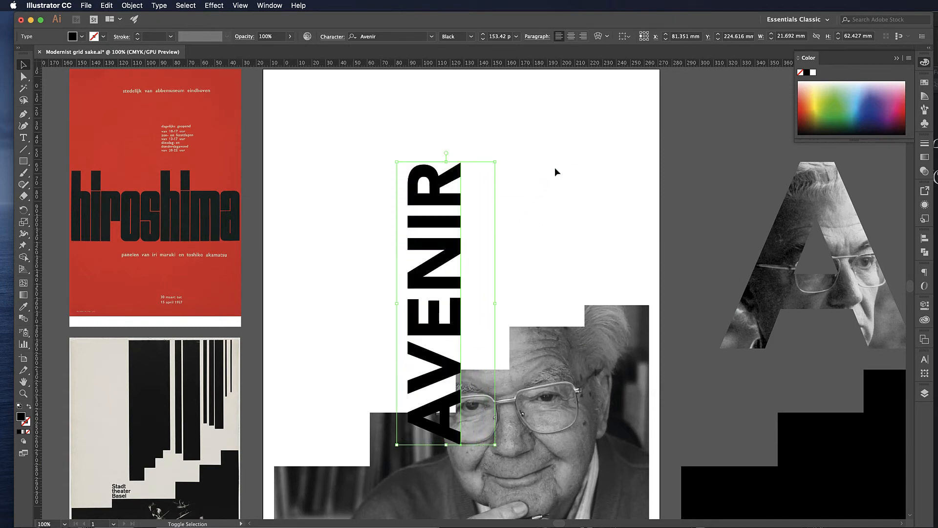
{"action": "left_click_drag", "start_coordinate": [439, 238], "coordinate": [477, 148]}
{"action": "scroll", "coordinate": [471, 173], "scroll_direction": "up", "scroll_amount": 3}
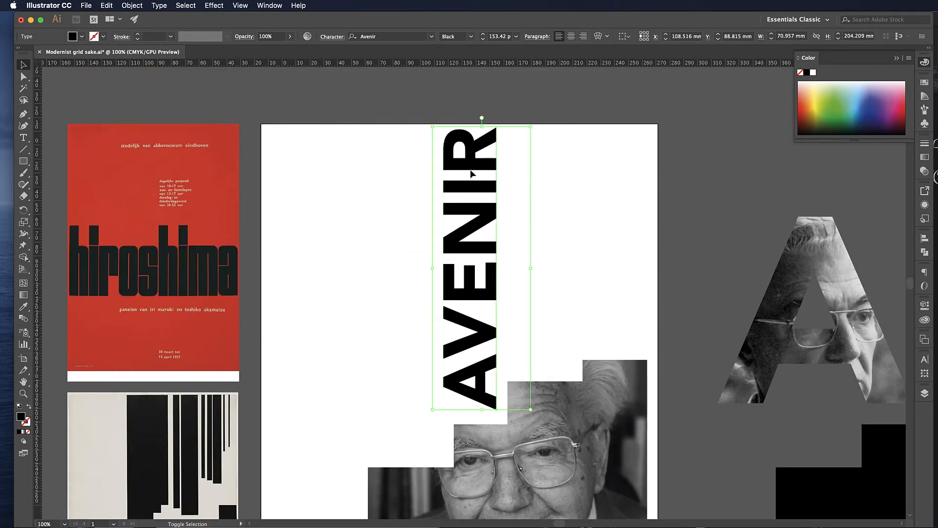
{"action": "key", "text": "super+minus"}
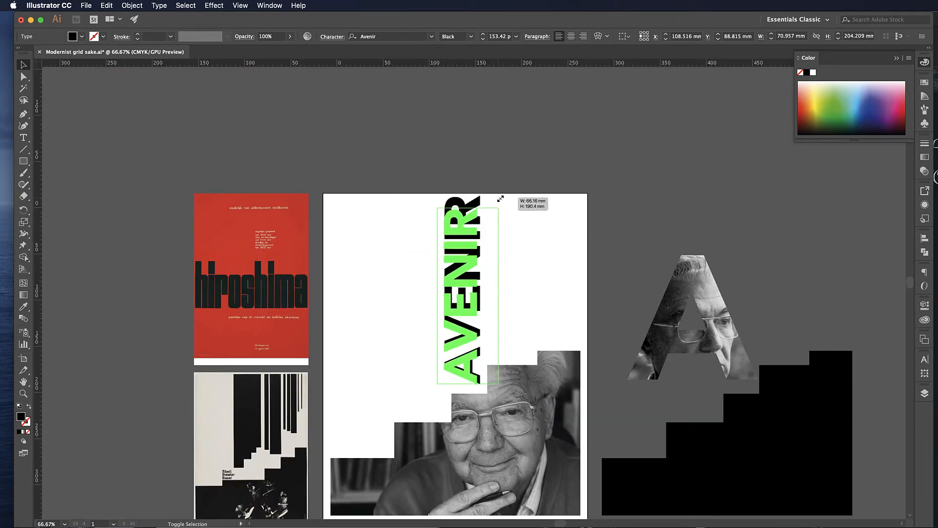
{"action": "left_click_drag", "start_coordinate": [468, 243], "coordinate": [455, 234]}
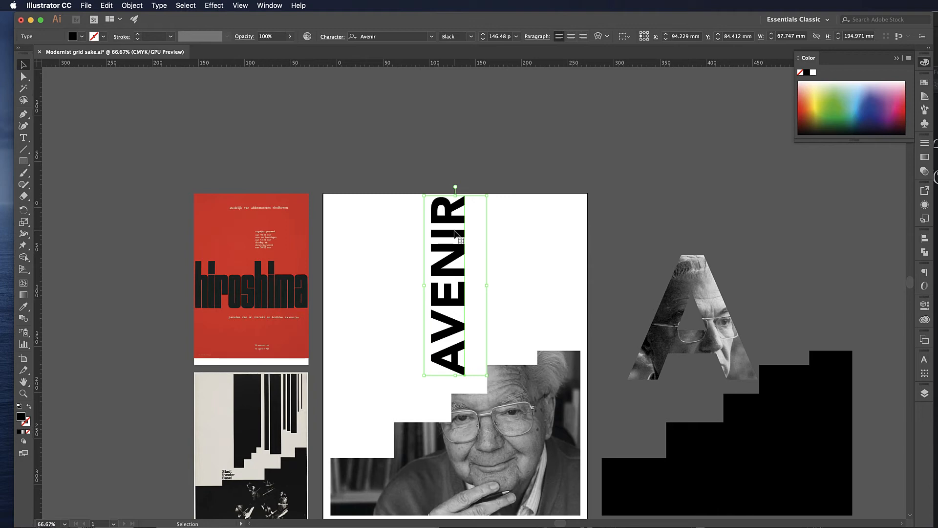
Show the layer list, move it clear of the dancer in Scher grid sake.ai and make the ground layer active
{"action": "scroll", "coordinate": [455, 234], "scroll_direction": "down", "scroll_amount": 2}
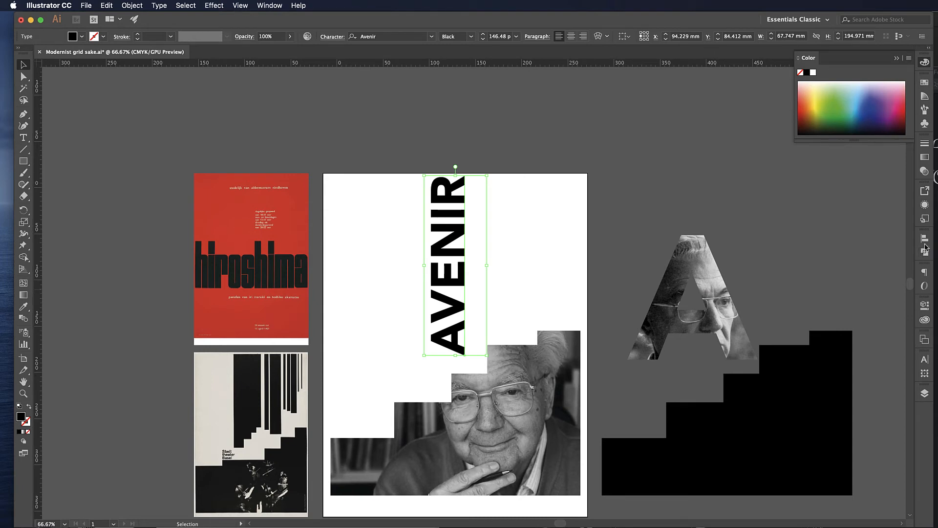
{"action": "left_click", "coordinate": [926, 396]}
{"action": "left_click_drag", "start_coordinate": [879, 369], "coordinate": [573, 182]}
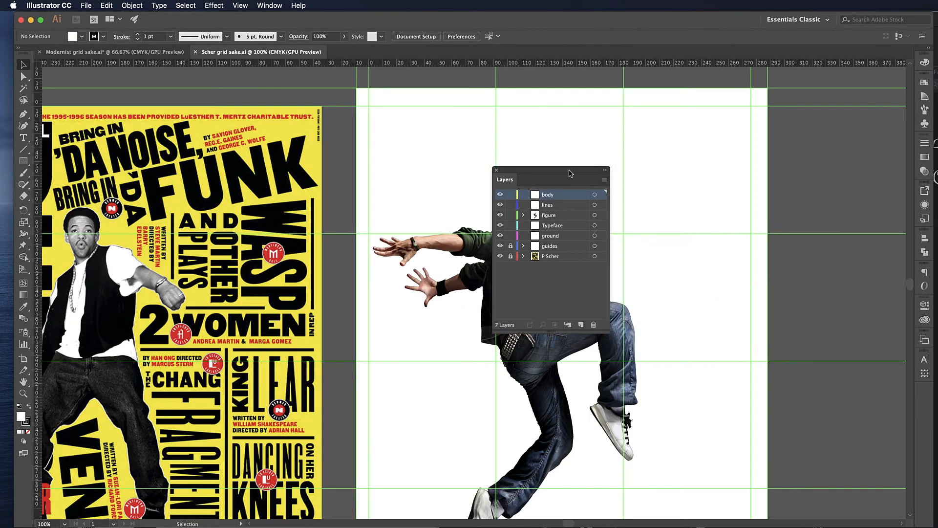
{"action": "left_click_drag", "start_coordinate": [538, 169], "coordinate": [793, 146]}
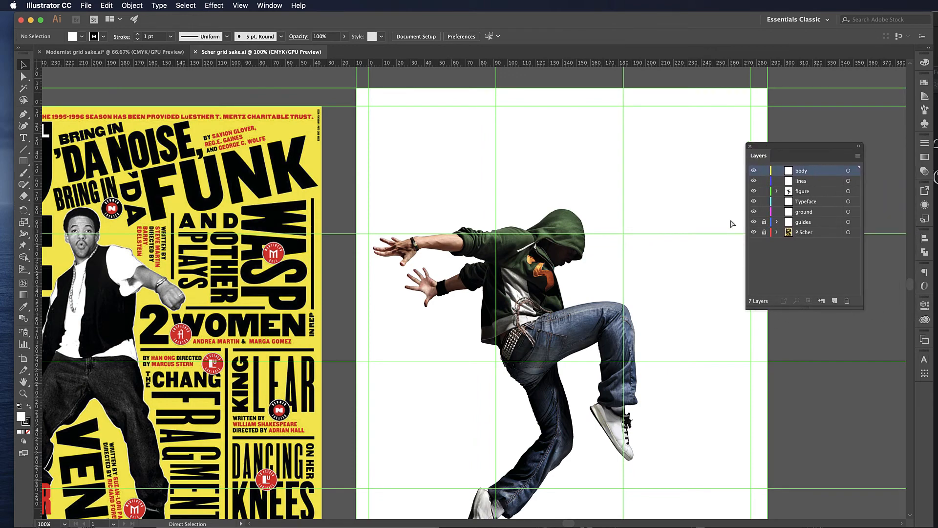
{"action": "key", "text": "super+minus"}
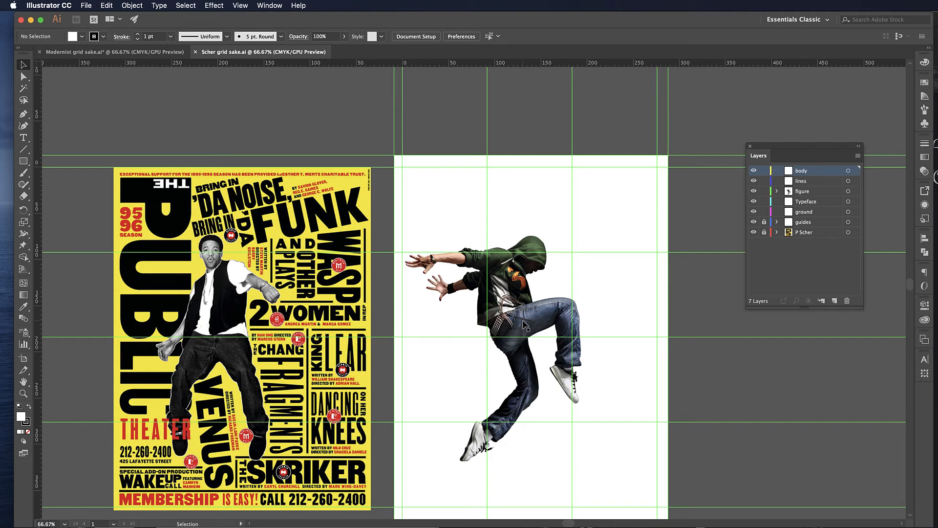
{"action": "left_click", "coordinate": [827, 215]}
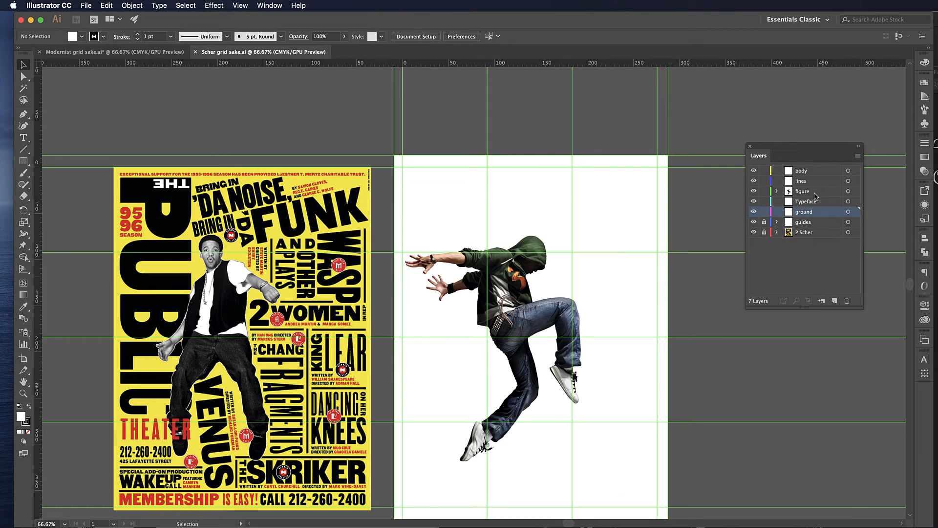
Switch to Finder and preview the break_dance images in the Break dancers folder
{"action": "key", "text": "super+Tab"}
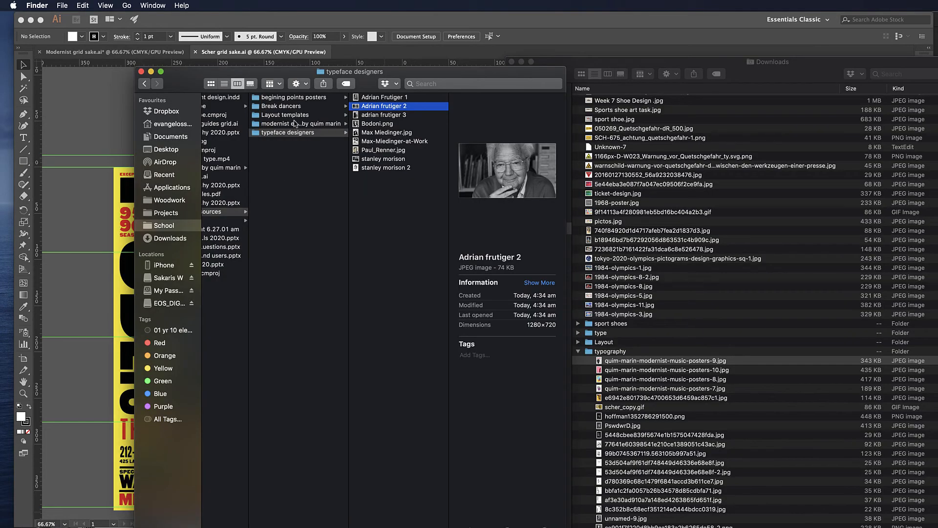
{"action": "left_click", "coordinate": [286, 106]}
{"action": "left_click", "coordinate": [377, 100]}
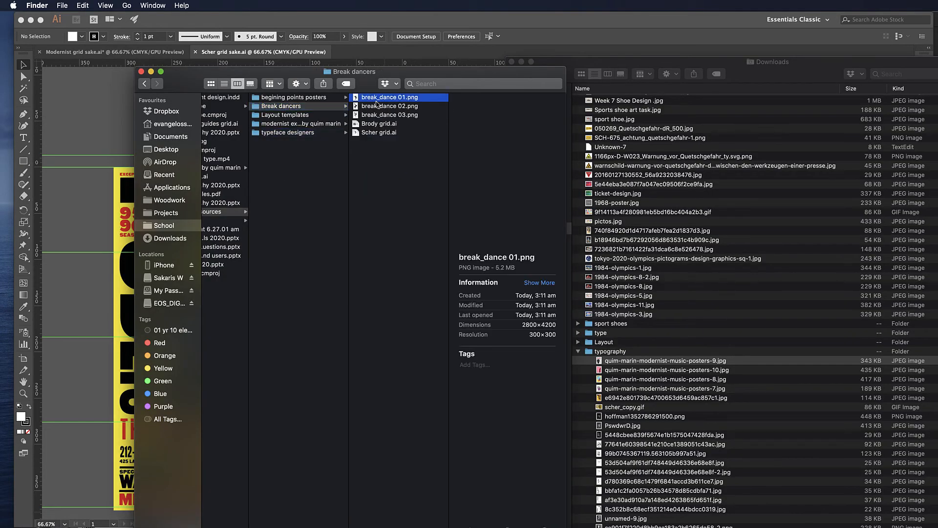
{"action": "key", "text": "space"}
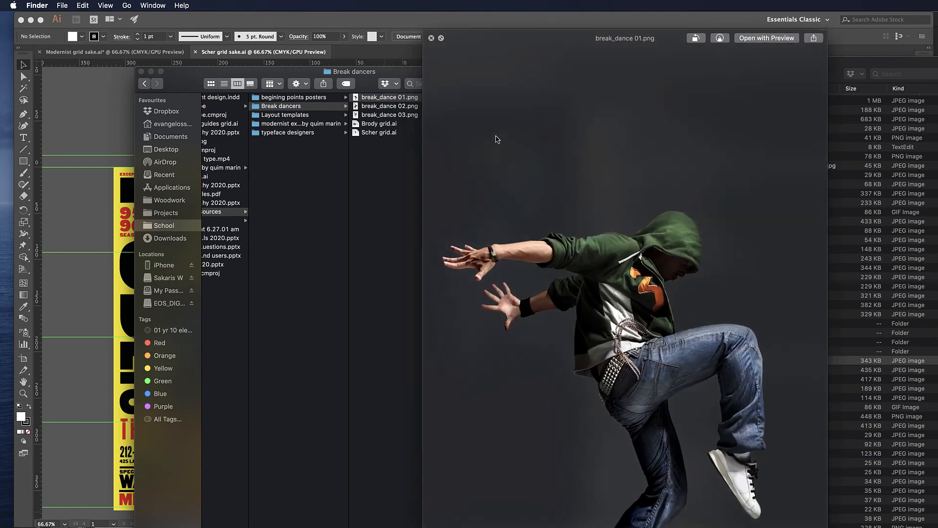
{"action": "key", "text": "Down"}
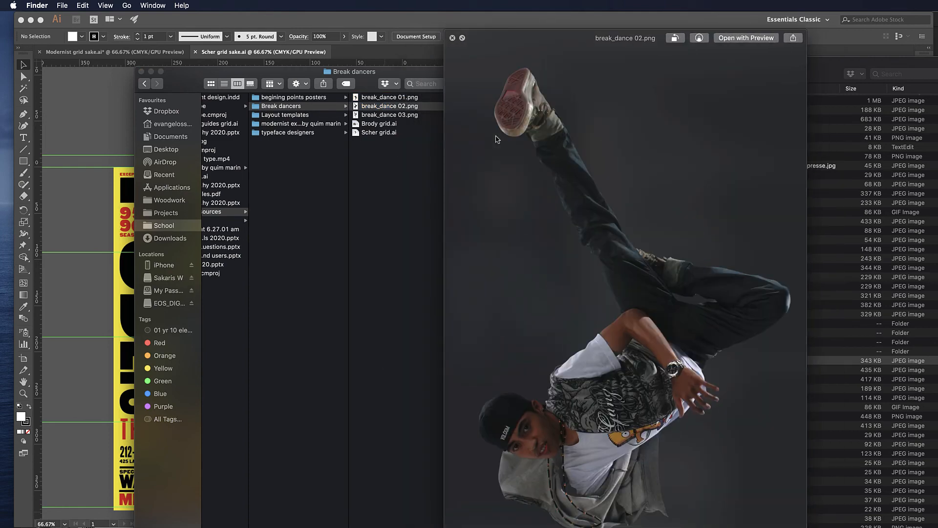
{"action": "key", "text": "Down"}
{"action": "key", "text": "space"}
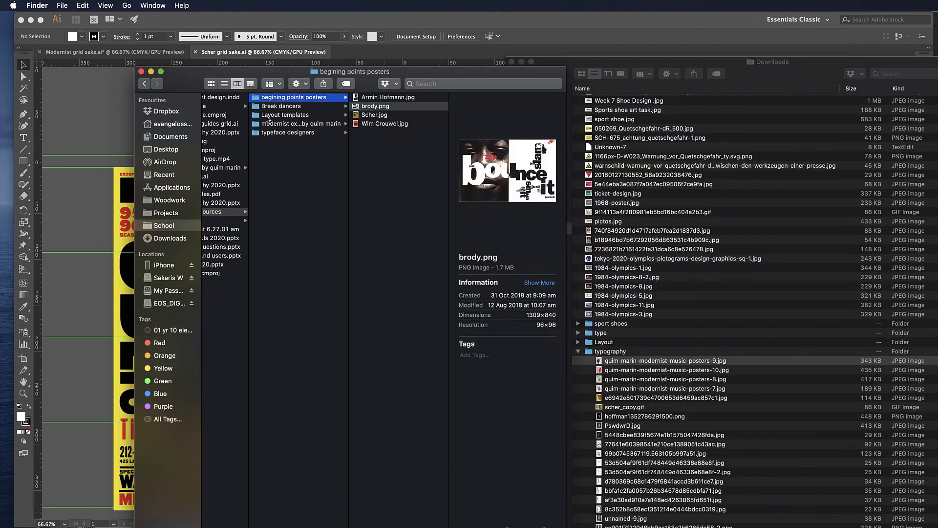
Open the Layout templates folder, preview Brody grid.ai and check Scher grid.ai
{"action": "left_click", "coordinate": [269, 117]}
{"action": "left_click", "coordinate": [387, 100]}
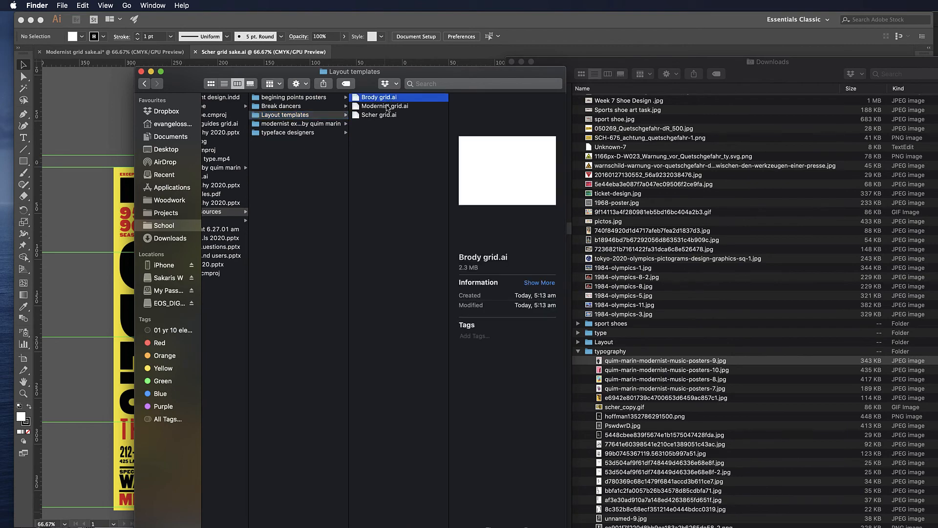
{"action": "key", "text": "space"}
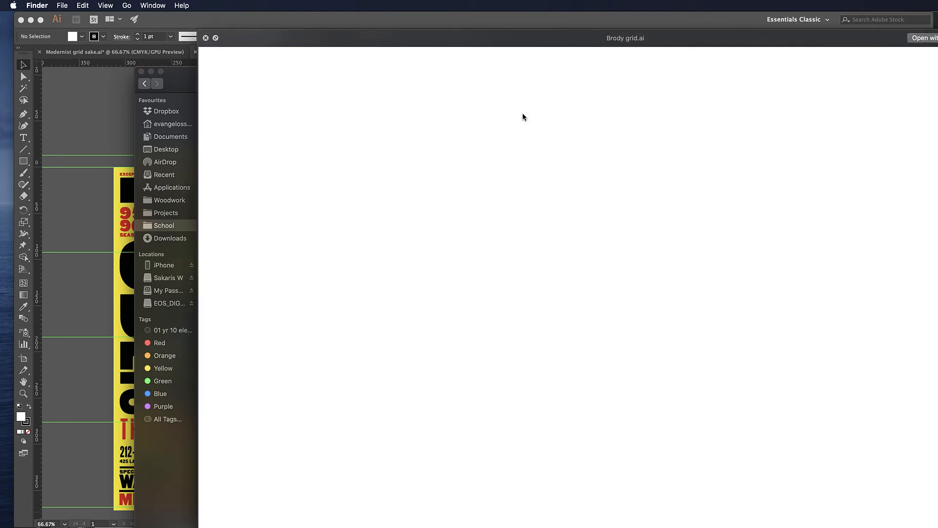
{"action": "key", "text": "space"}
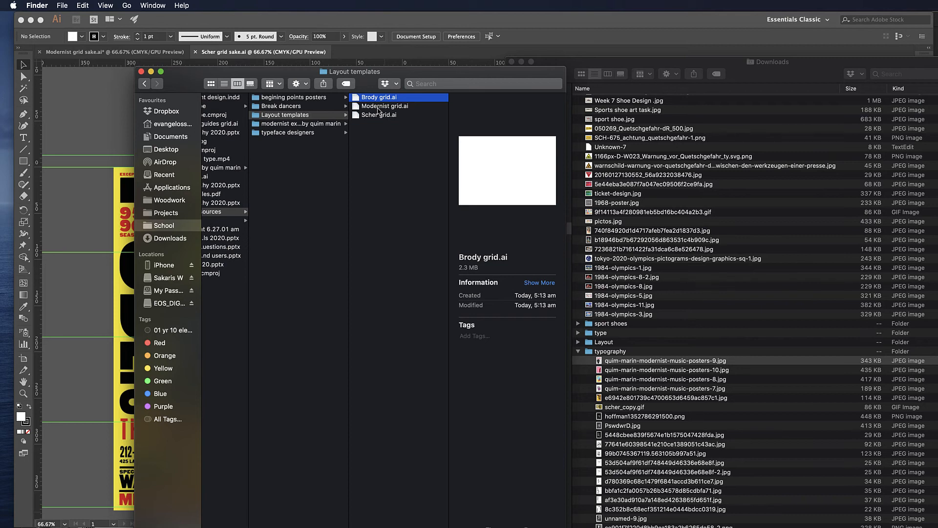
{"action": "left_click", "coordinate": [369, 116]}
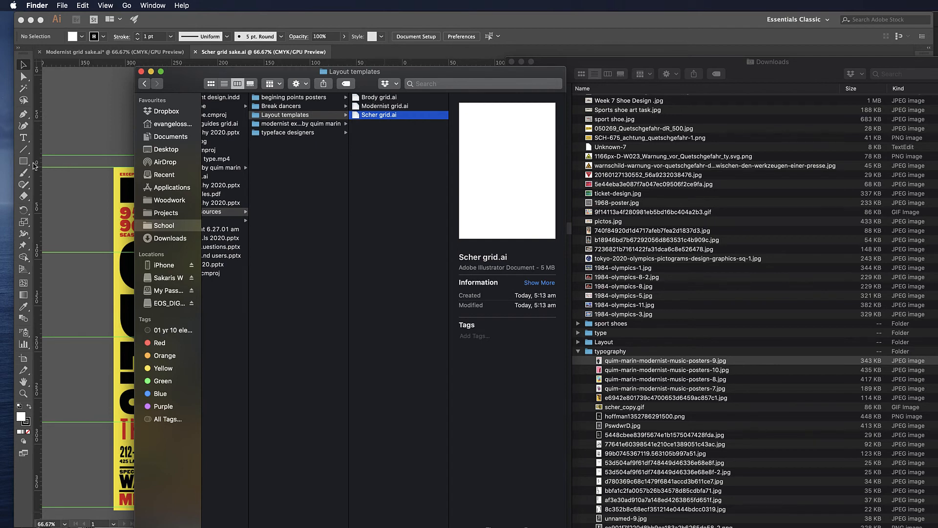
{"action": "left_click", "coordinate": [375, 185]}
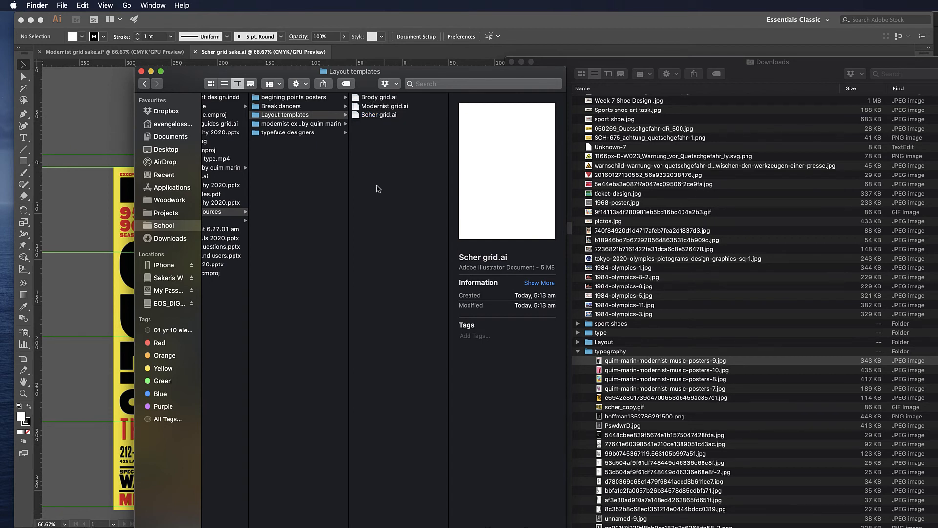
Open Brody grid Sake.ai from the SAKE trials folder in Illustrator
{"action": "scroll", "coordinate": [296, 137], "scroll_direction": "left", "scroll_amount": 3}
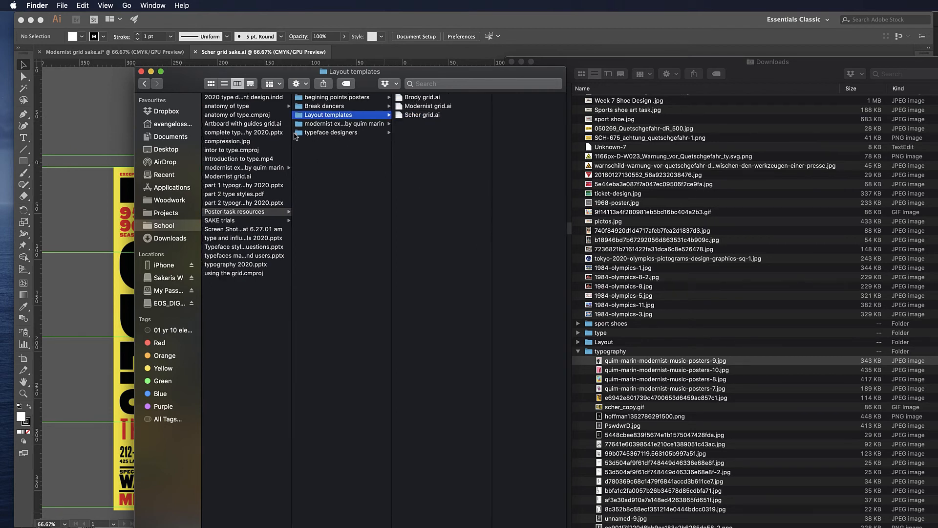
{"action": "left_click", "coordinate": [271, 211]}
{"action": "left_click", "coordinate": [274, 220]}
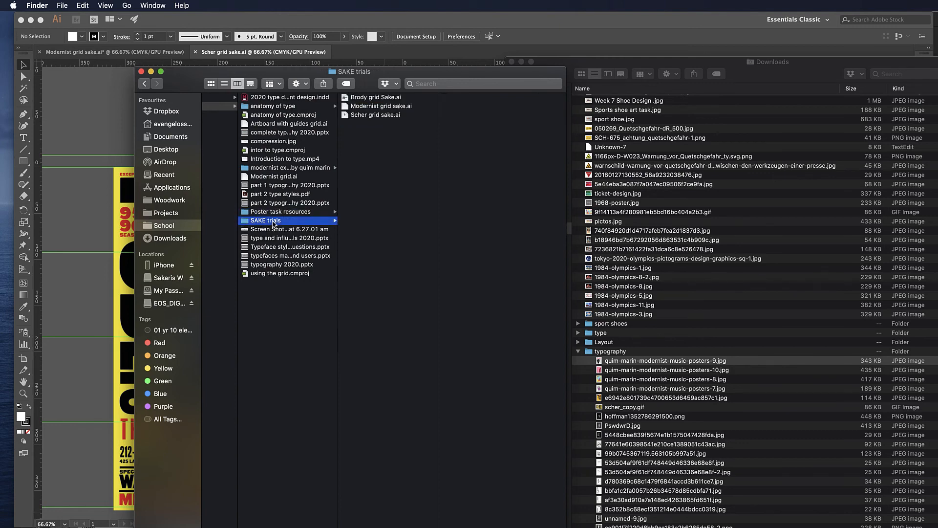
{"action": "left_click", "coordinate": [364, 100]}
{"action": "double_click", "coordinate": [365, 100]}
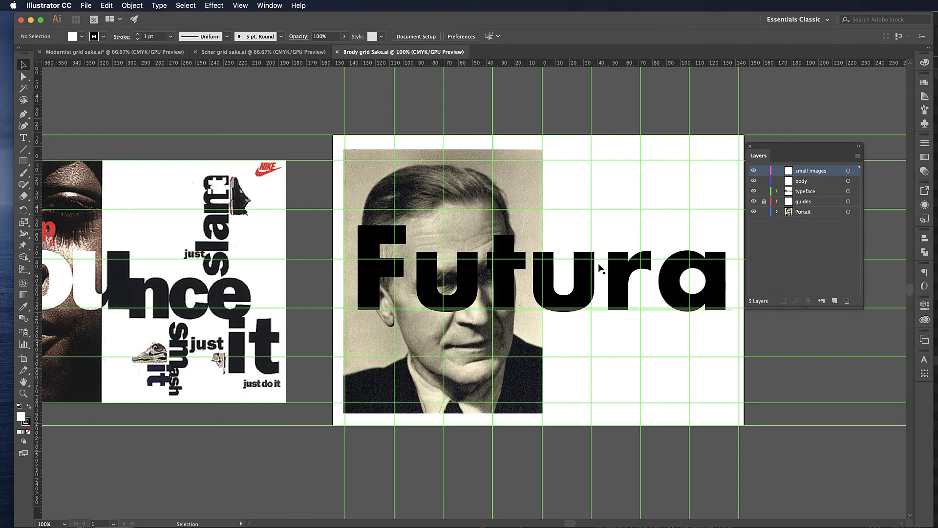
Lock the Portait layer and convert the Futura title text to outlines
{"action": "left_click", "coordinate": [590, 275]}
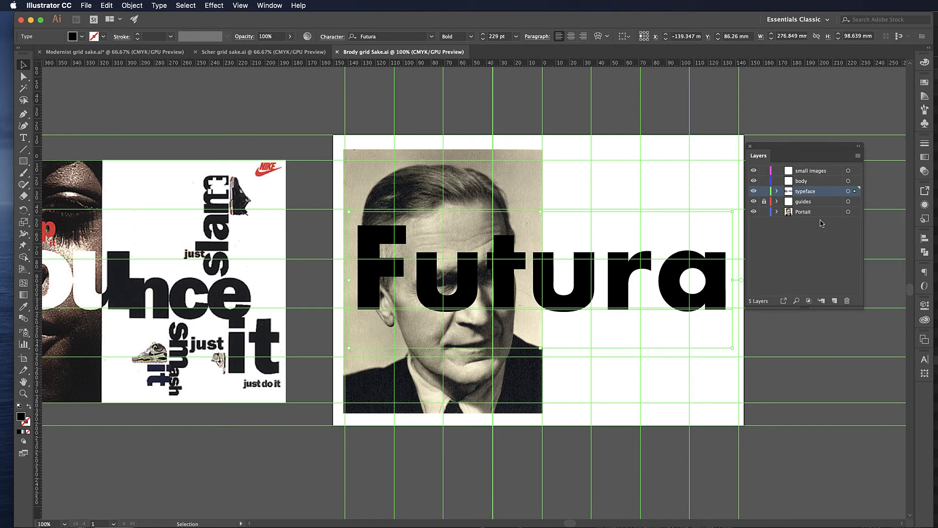
{"action": "left_click", "coordinate": [764, 212]}
{"action": "left_click", "coordinate": [158, 6]}
{"action": "left_click", "coordinate": [182, 168]}
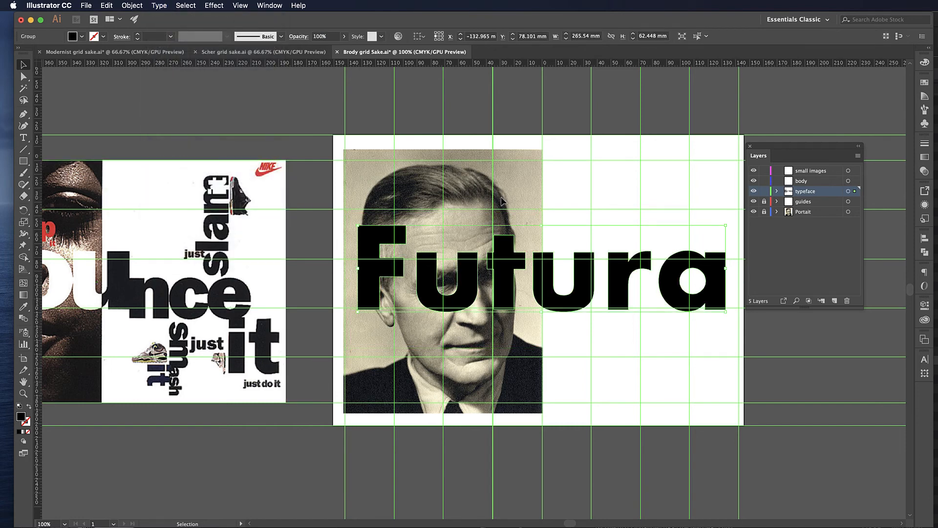
Hide the guides and ungroup the outlined Futura title into separate letters
{"action": "key", "text": "a"}
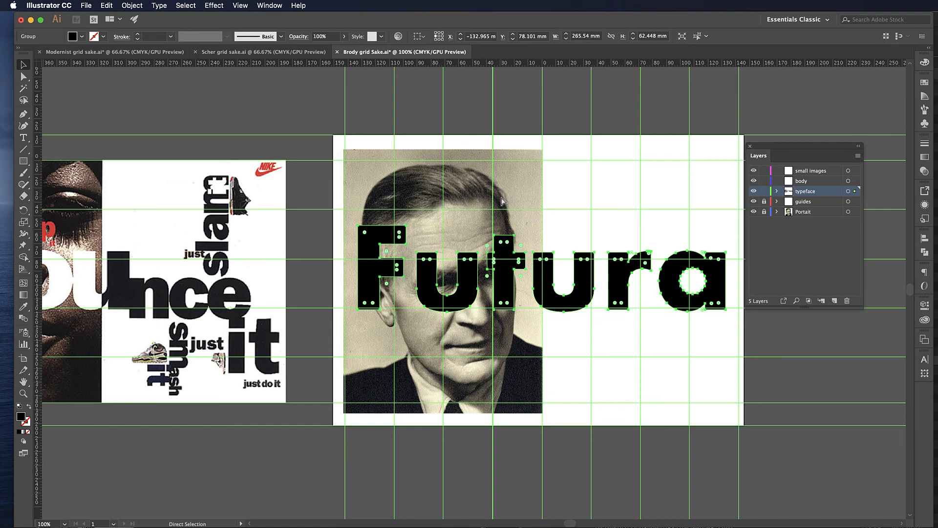
{"action": "key", "text": "super+semicolon"}
{"action": "key", "text": "v"}
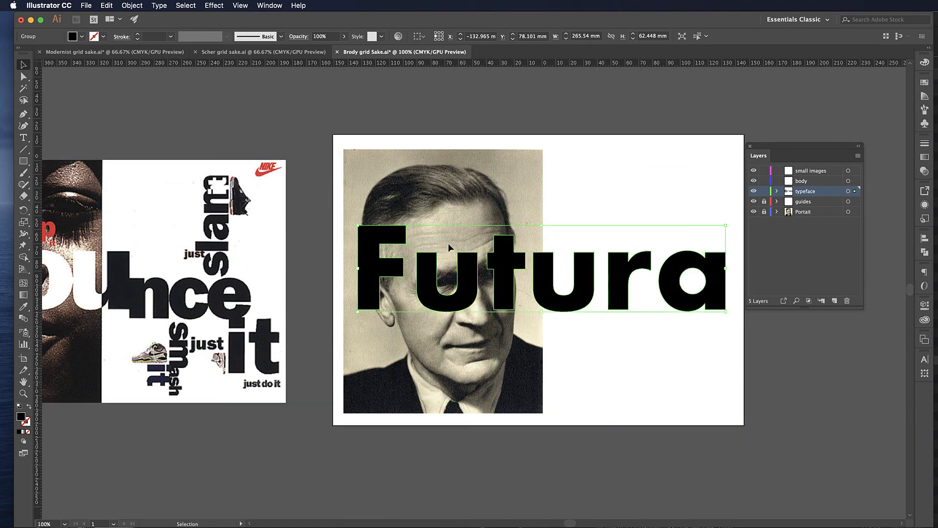
{"action": "right_click", "coordinate": [513, 263]}
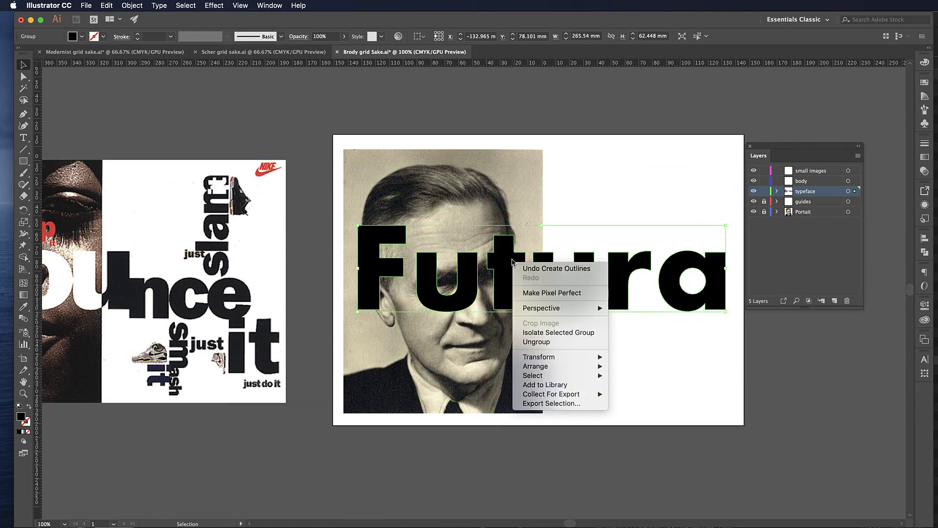
{"action": "left_click", "coordinate": [544, 342]}
{"action": "left_click", "coordinate": [584, 140]}
Fill the F with white, enlarge it to about 50 × 87 mm and shift it slightly up and left over the portrait
{"action": "left_click", "coordinate": [370, 245]}
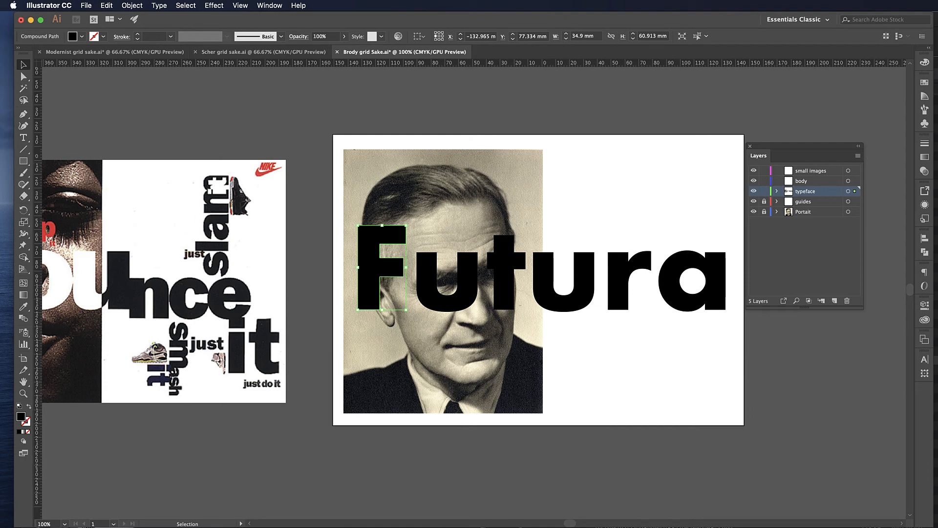
{"action": "left_click", "coordinate": [924, 84]}
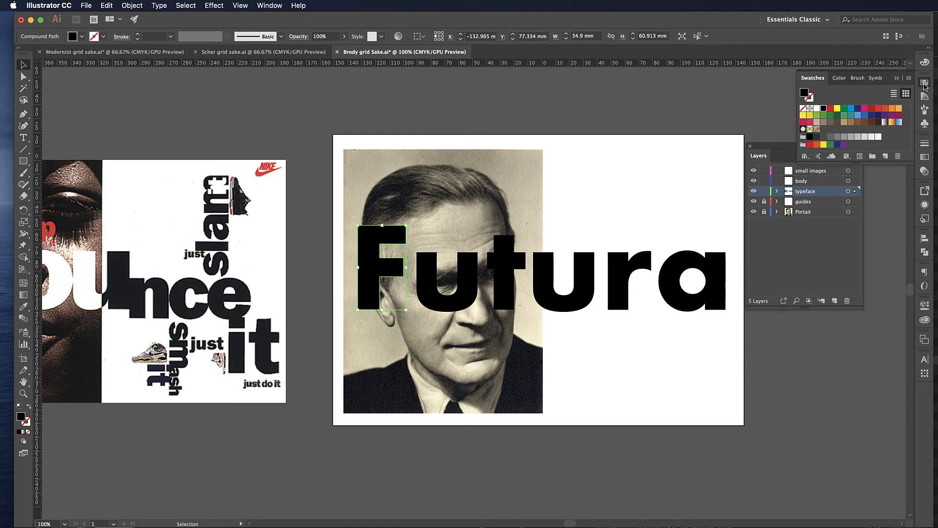
{"action": "left_click", "coordinate": [818, 110]}
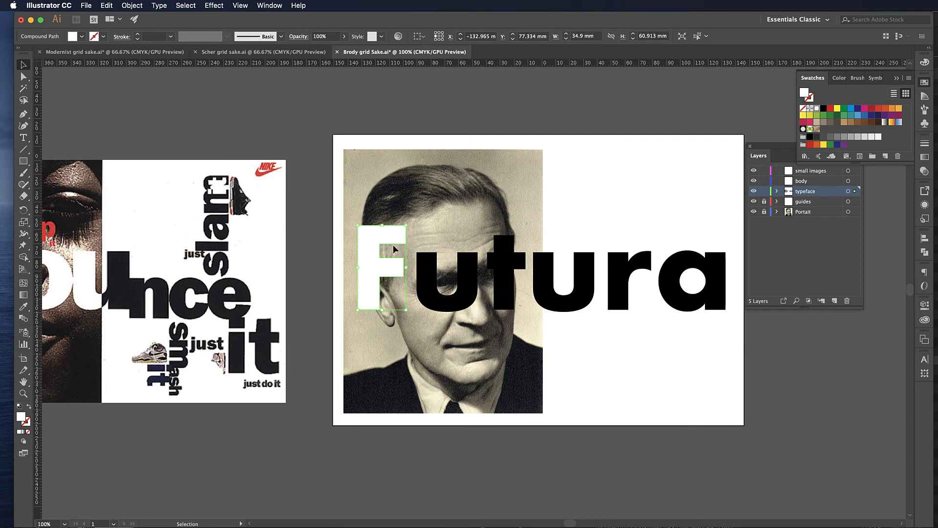
{"action": "left_click_drag", "start_coordinate": [409, 310], "coordinate": [427, 345]}
{"action": "mouse_move", "coordinate": [406, 283]}
{"action": "left_mouse_down"}
{"action": "mouse_move", "coordinate": [389, 277]}
{"action": "mouse_move", "coordinate": [399, 275]}
{"action": "left_mouse_up"}
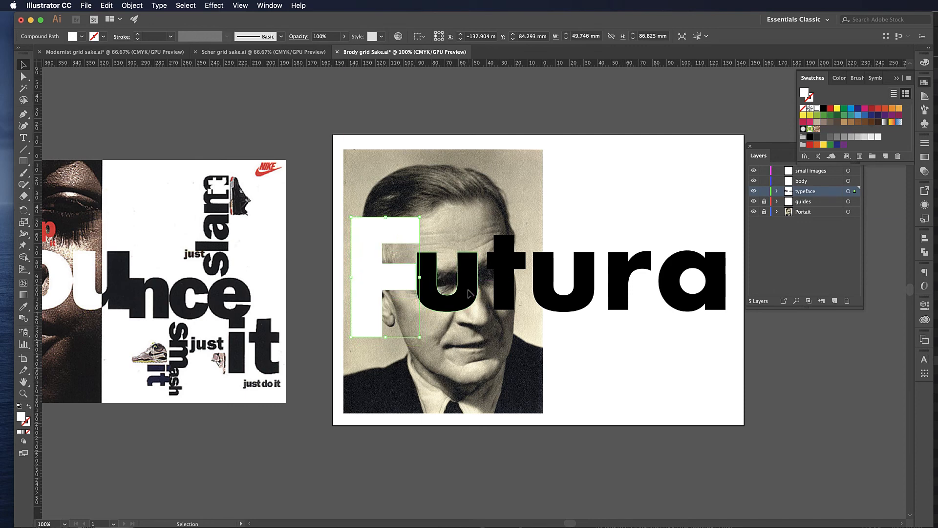
Fill the first u and the t with white and close up the spacing through the second u, which straddles the portrait's right edge
{"action": "left_click", "coordinate": [465, 292]}
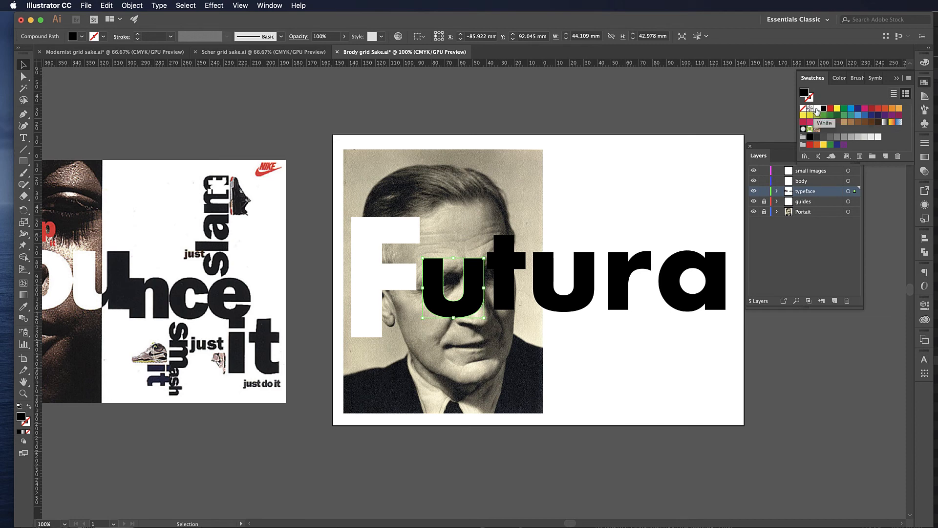
{"action": "left_click", "coordinate": [816, 108]}
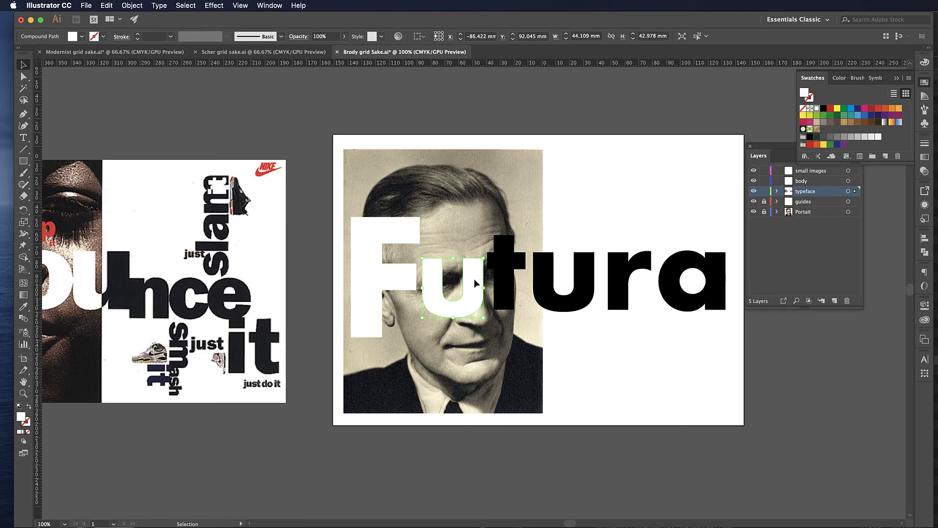
{"action": "left_click_drag", "start_coordinate": [666, 300], "coordinate": [650, 300]}
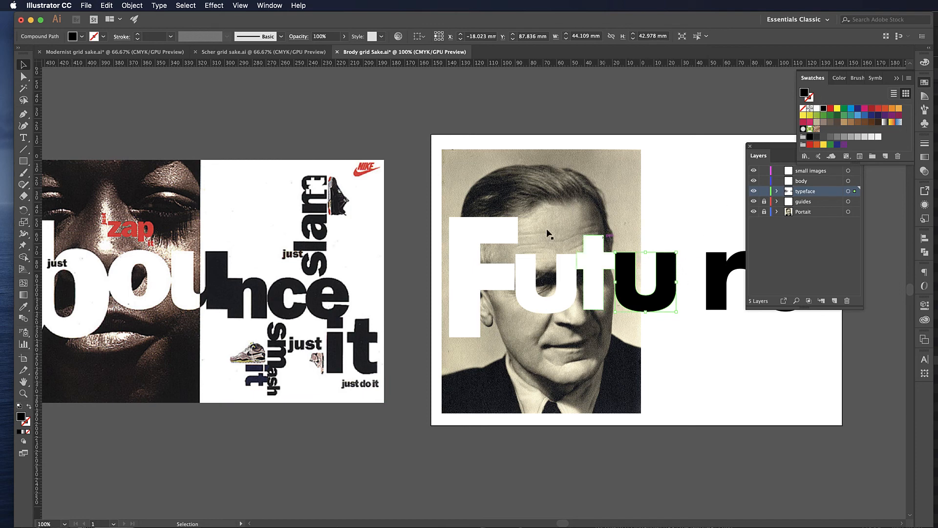
Draw a vertical line about 60 mm long through the second u along the portrait's right edge
{"action": "left_click", "coordinate": [23, 149]}
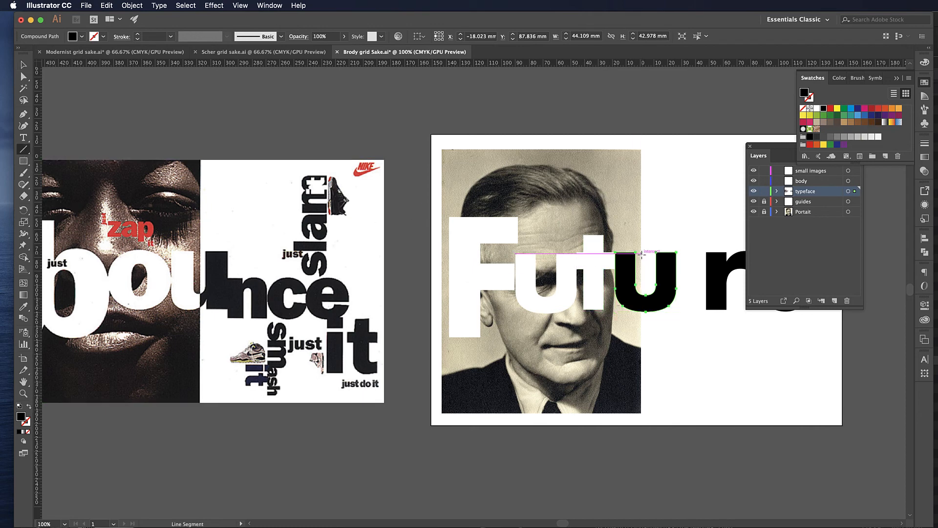
{"action": "left_click_drag", "start_coordinate": [642, 254], "coordinate": [643, 337]}
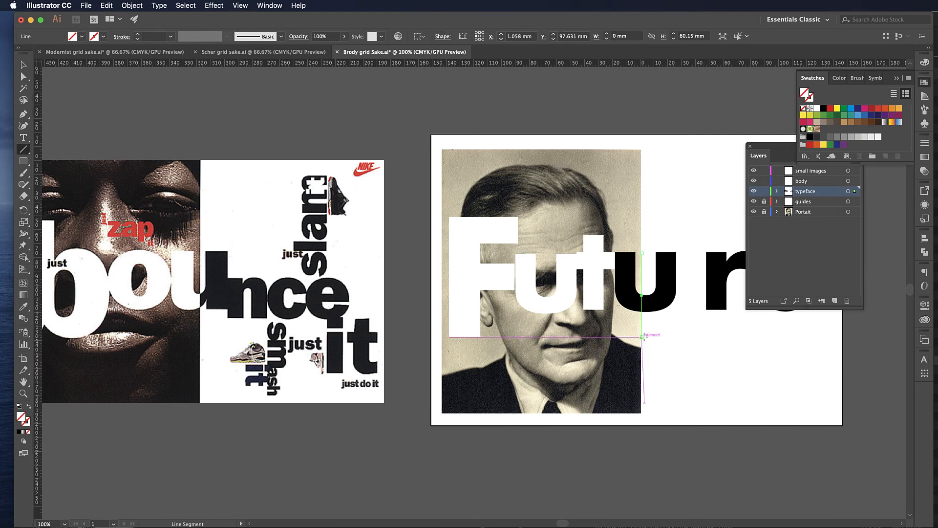
{"action": "key", "text": "v"}
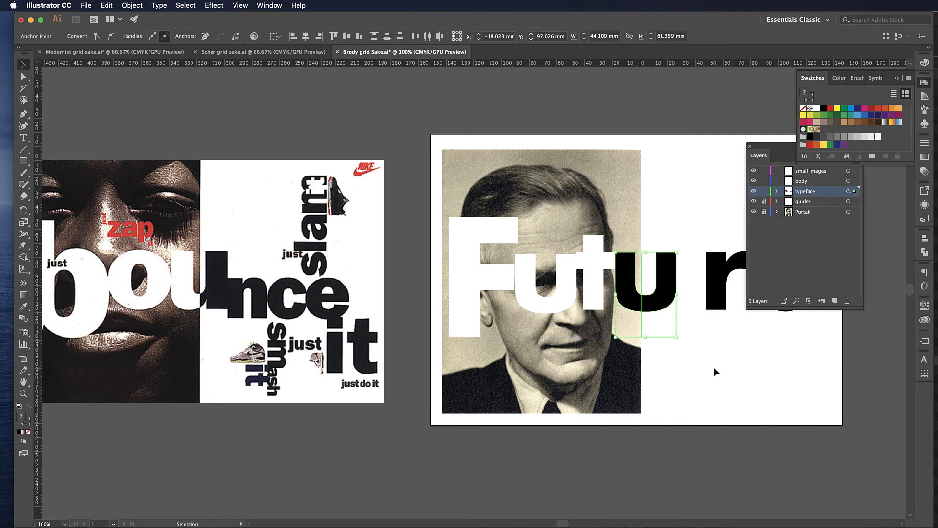
Split the second u along the line with Shape Builder, fill its portrait-side half white and clear the leftover line pieces
{"action": "left_click", "coordinate": [666, 295], "text": "shift"}
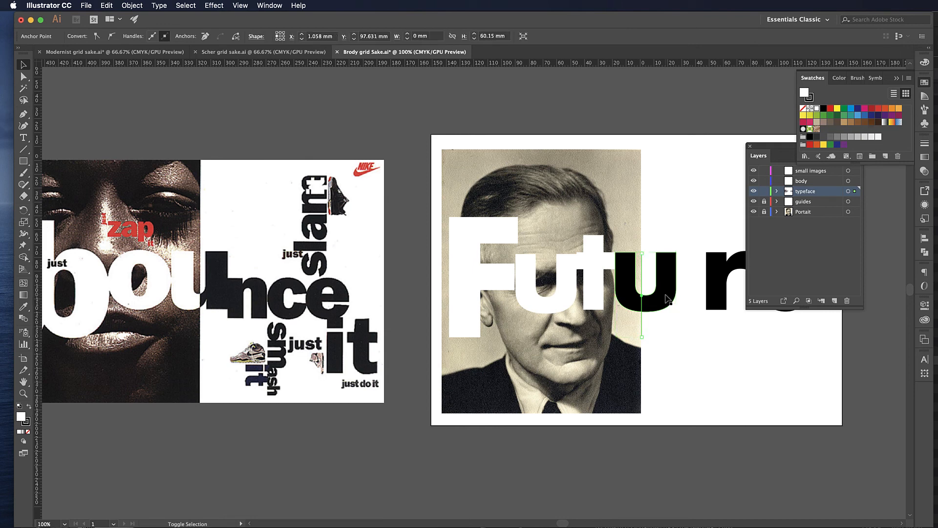
{"action": "left_click", "coordinate": [668, 298], "text": "shift"}
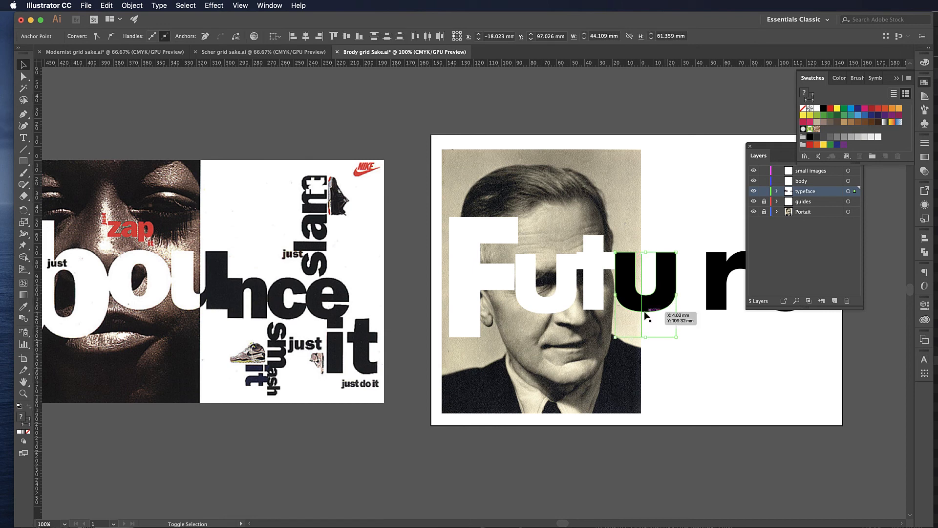
{"action": "left_click", "coordinate": [23, 257]}
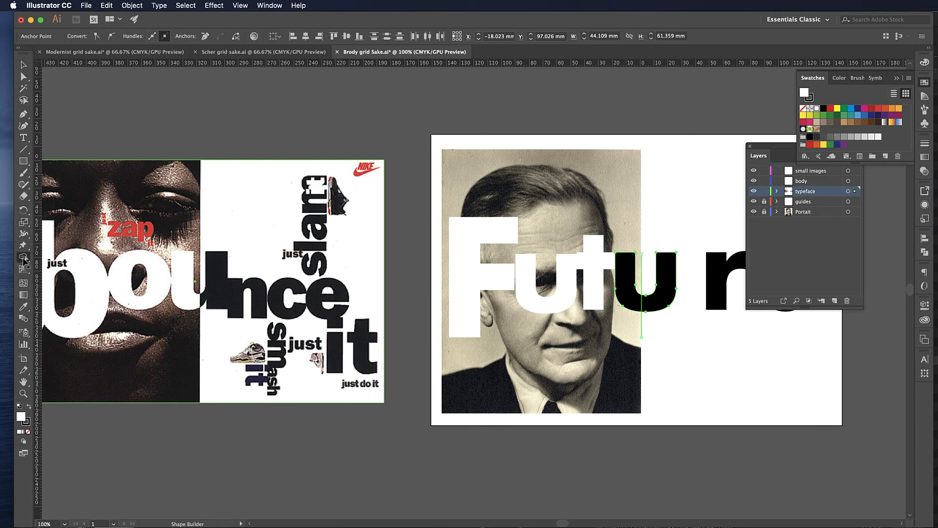
{"action": "left_click", "coordinate": [621, 274]}
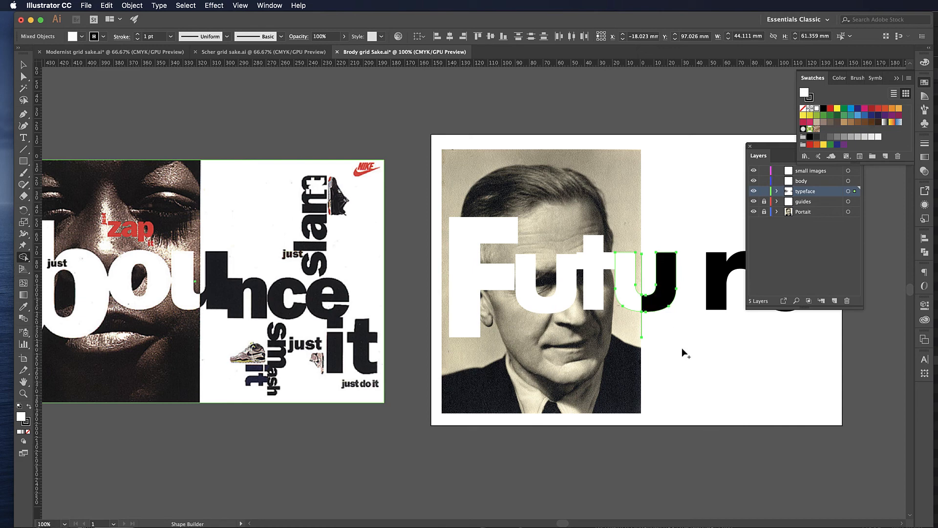
{"action": "key", "text": "v"}
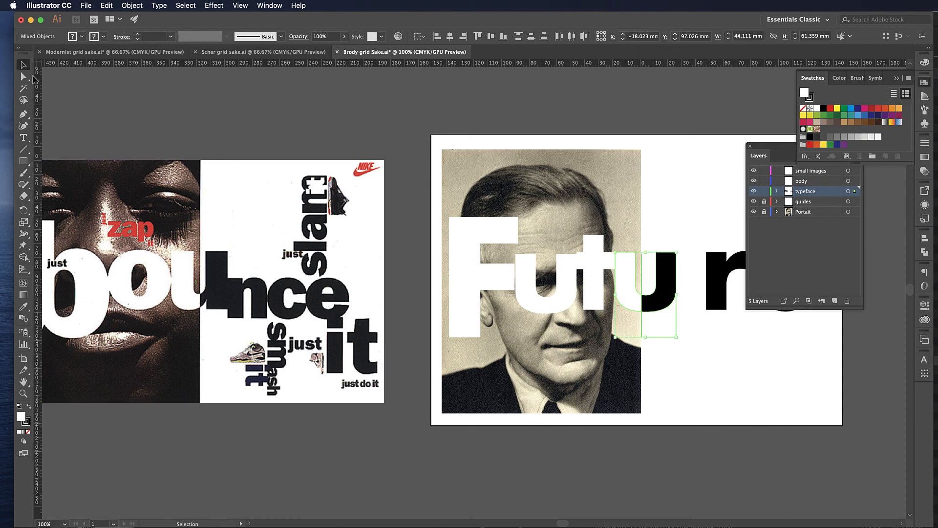
{"action": "left_click", "coordinate": [705, 370]}
{"action": "key", "text": "shift+x"}
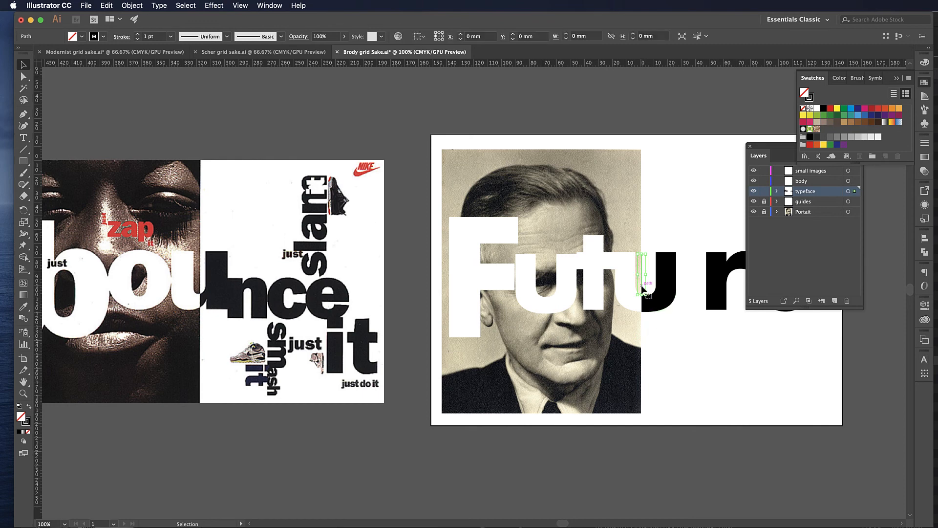
Move the r and the final a left and slightly down so the r tucks against the second u
{"action": "scroll", "coordinate": [699, 370], "scroll_direction": "right", "scroll_amount": 5}
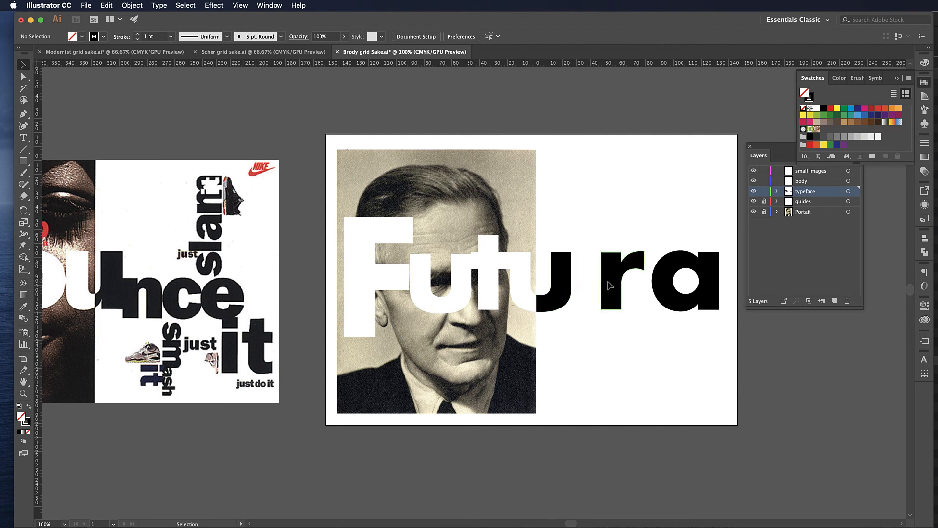
{"action": "left_click_drag", "start_coordinate": [679, 300], "coordinate": [636, 321]}
{"action": "left_click", "coordinate": [656, 230]}
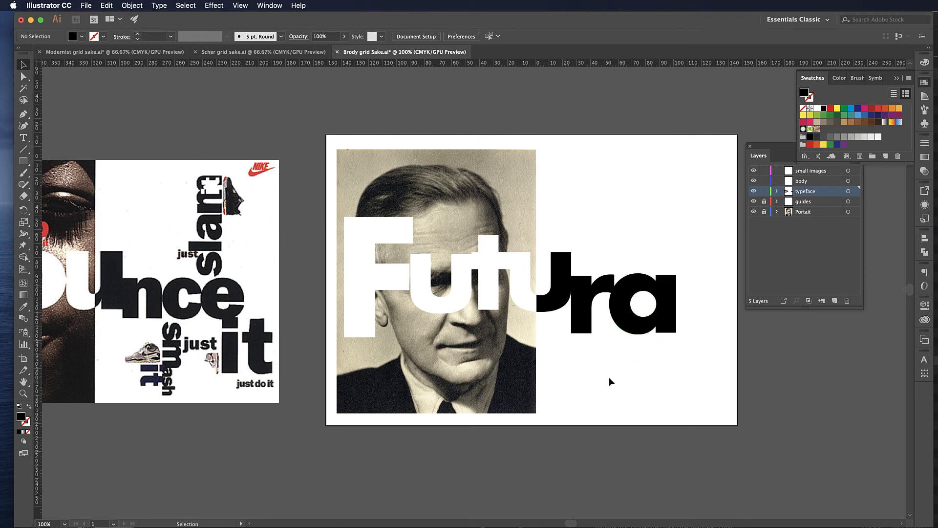
Show the guides and crop the artboard to the outer grid margins, about 284.34 × 174.95 mm
{"action": "key", "text": "super+semicolon"}
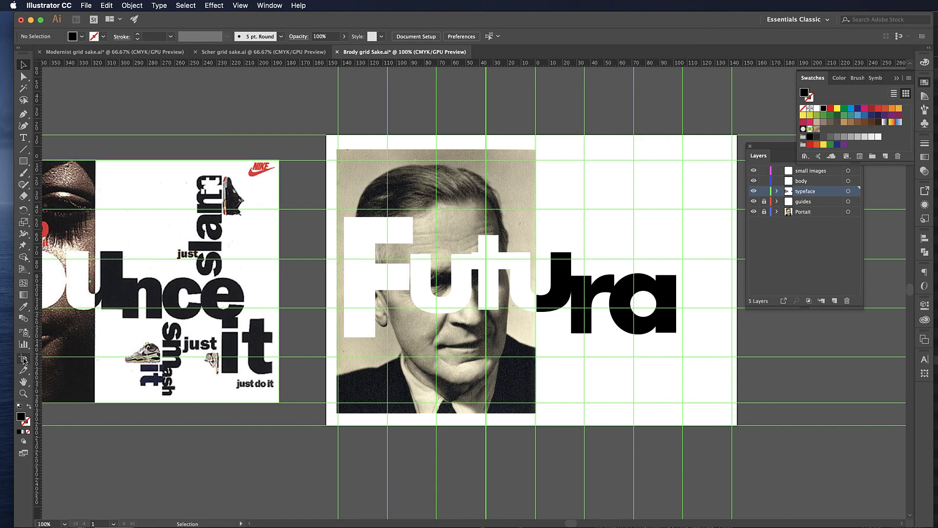
{"action": "left_click", "coordinate": [23, 360]}
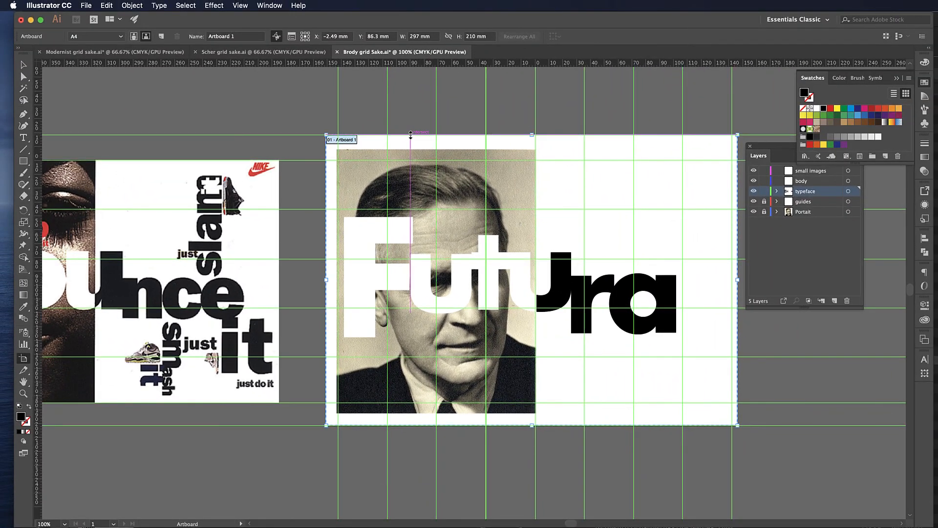
{"action": "left_click_drag", "start_coordinate": [532, 134], "coordinate": [535, 160]}
{"action": "left_click_drag", "start_coordinate": [327, 293], "coordinate": [338, 293]}
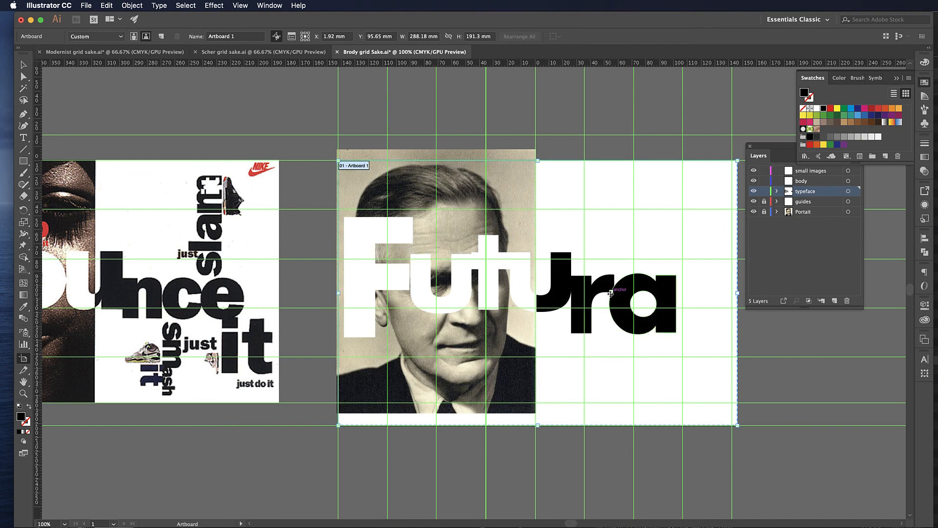
{"action": "left_click_drag", "start_coordinate": [739, 295], "coordinate": [732, 294]}
{"action": "left_click_drag", "start_coordinate": [536, 427], "coordinate": [535, 403]}
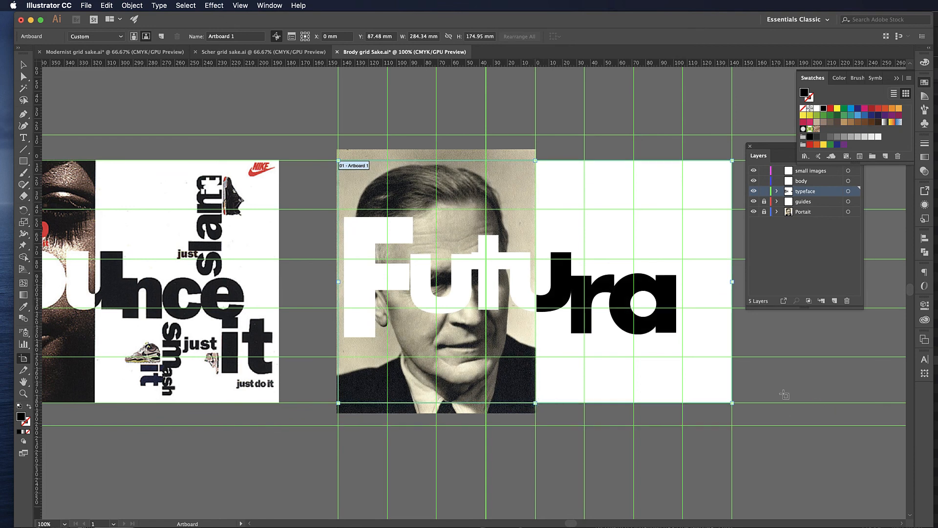
Save the poster as Brody grid Sake.pdf in SAKE trials using the Illustrator Default preset, view it in Acrobat and return to Illustrator
{"action": "left_click", "coordinate": [87, 6]}
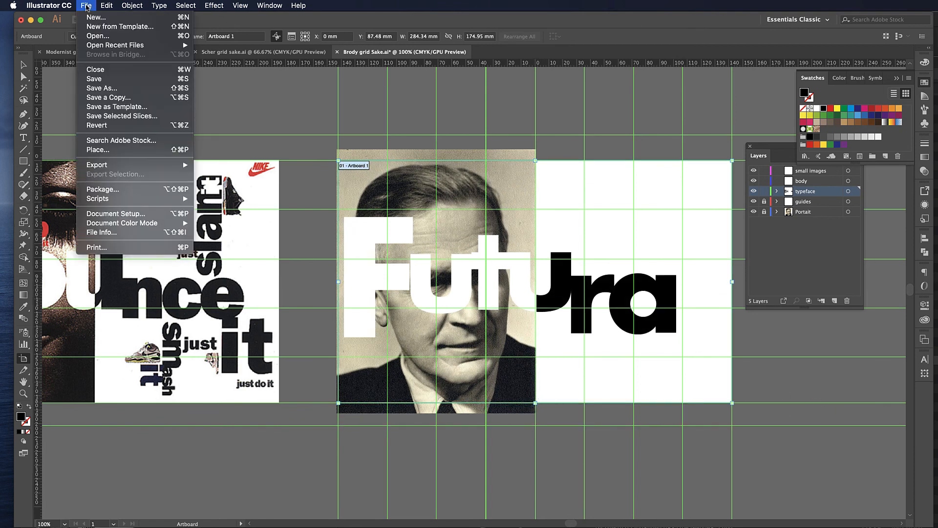
{"action": "left_click", "coordinate": [102, 89]}
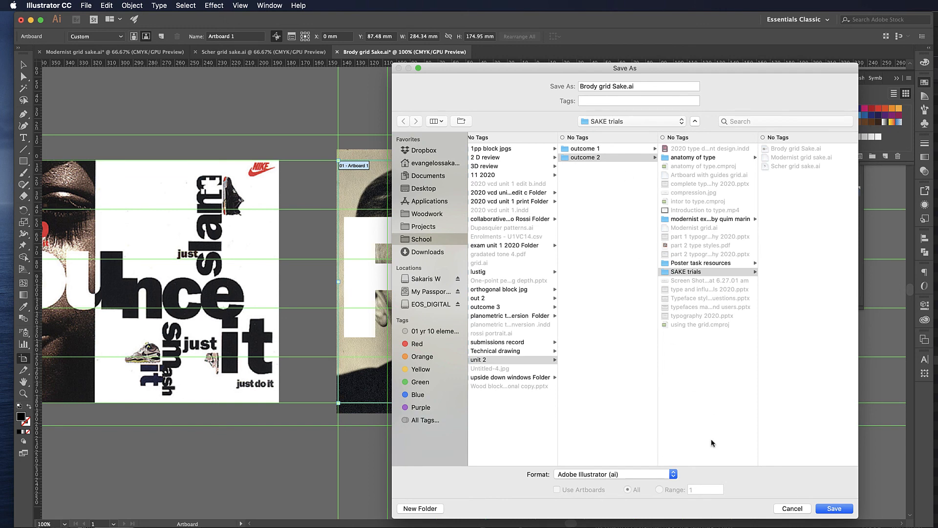
{"action": "left_click", "coordinate": [672, 475]}
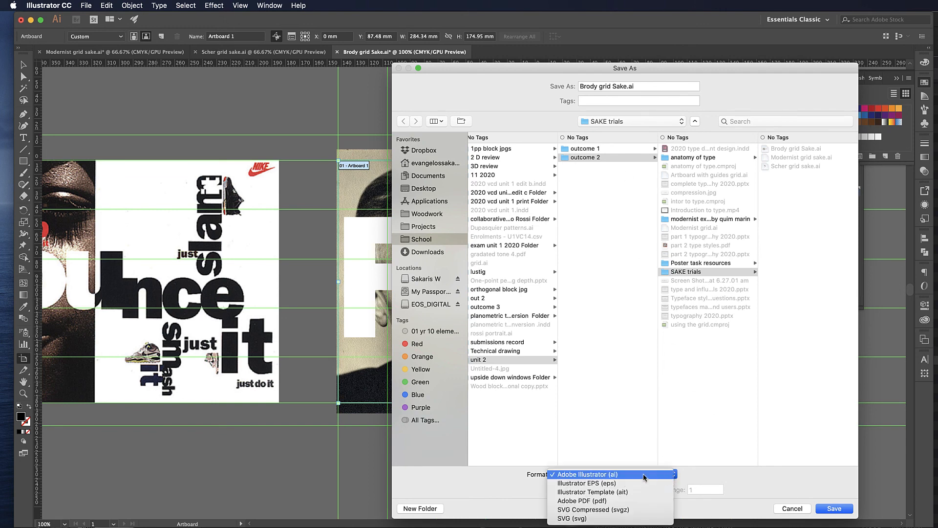
{"action": "left_click", "coordinate": [624, 503]}
{"action": "left_click", "coordinate": [831, 508]}
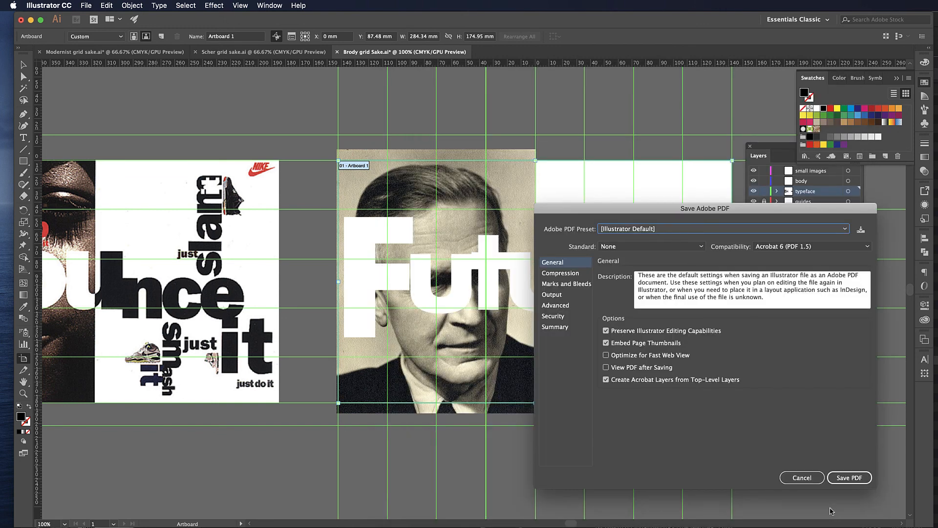
{"action": "left_click", "coordinate": [847, 480]}
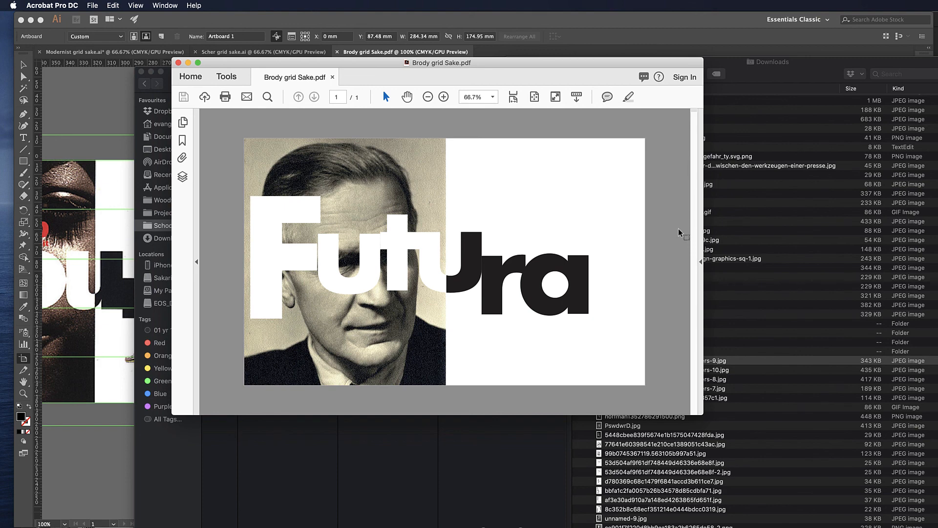
{"action": "key", "text": "super+Tab"}
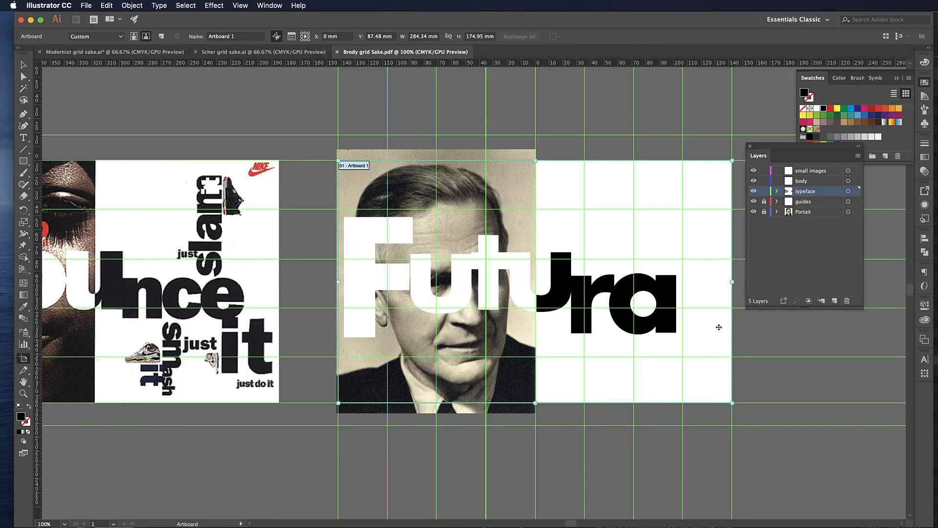